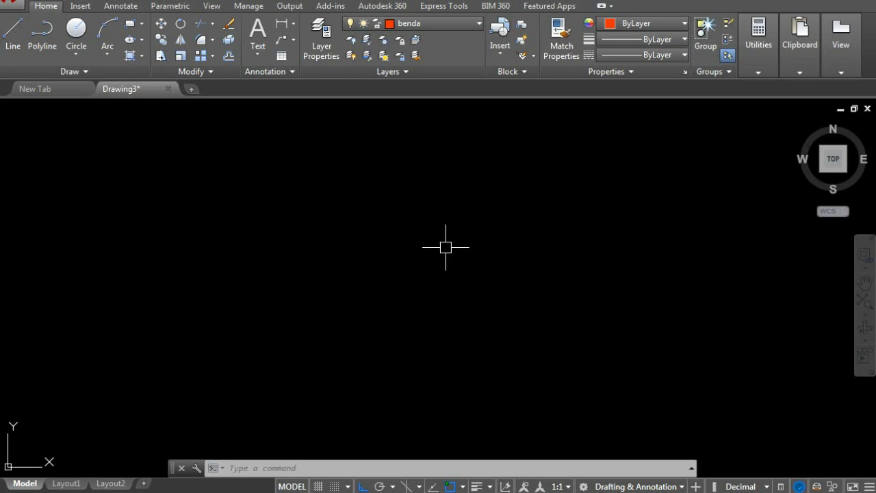
Draw a rectangle 1200 long by 2400 wide from a picked first corner.
type("re")
key("Return")
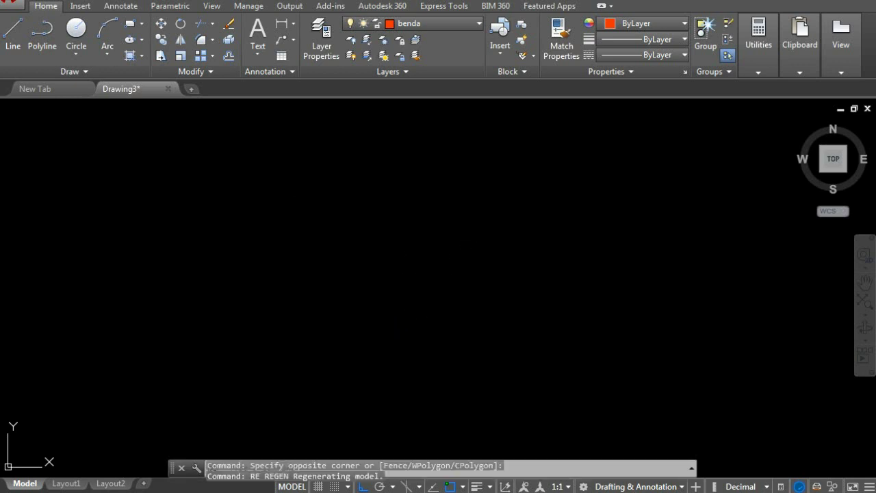
type("rec")
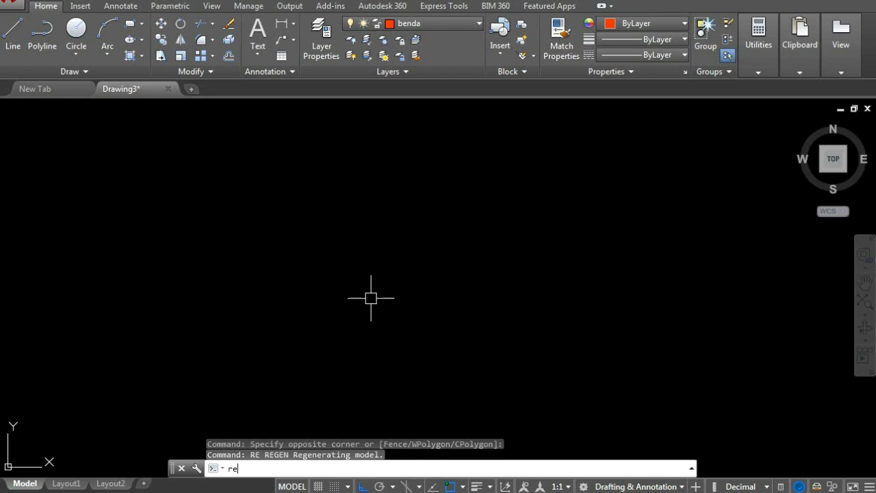
key("Return")
left_click(335, 360)
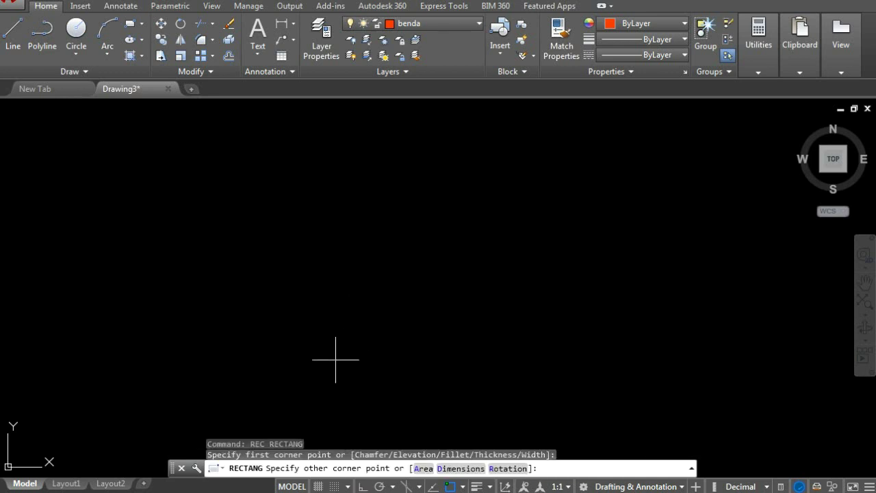
type("d")
key("Return")
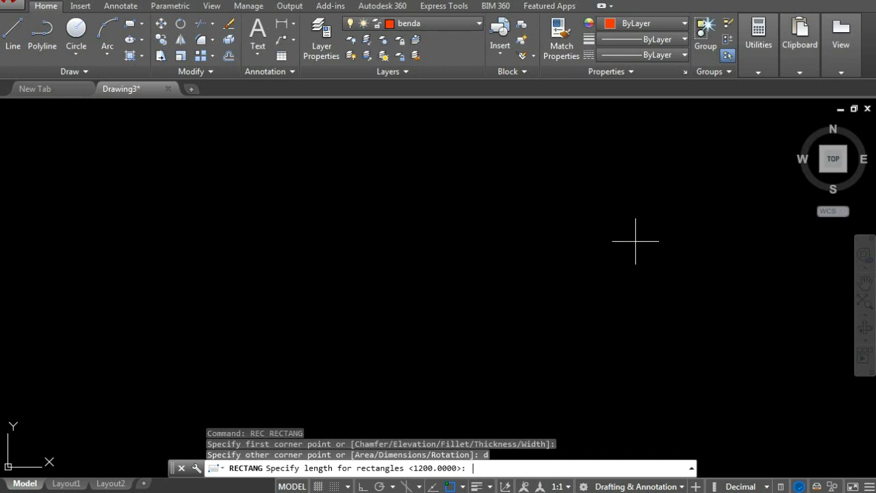
type("1200")
key("Return")
type("2400")
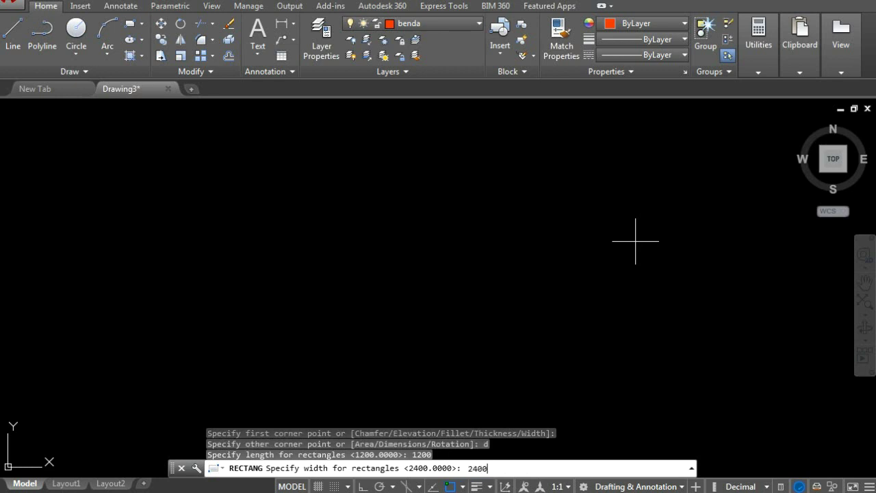
key("Return")
left_click(546, 187)
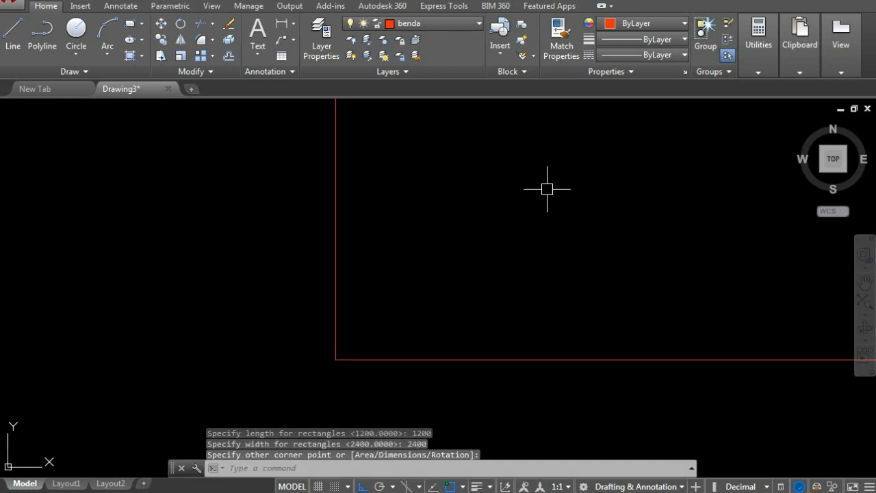
Zoom to extents so the whole rectangle is visible.
scroll(490, 277, "down", 3)
type("z")
key("Return")
type("e")
key("Return")
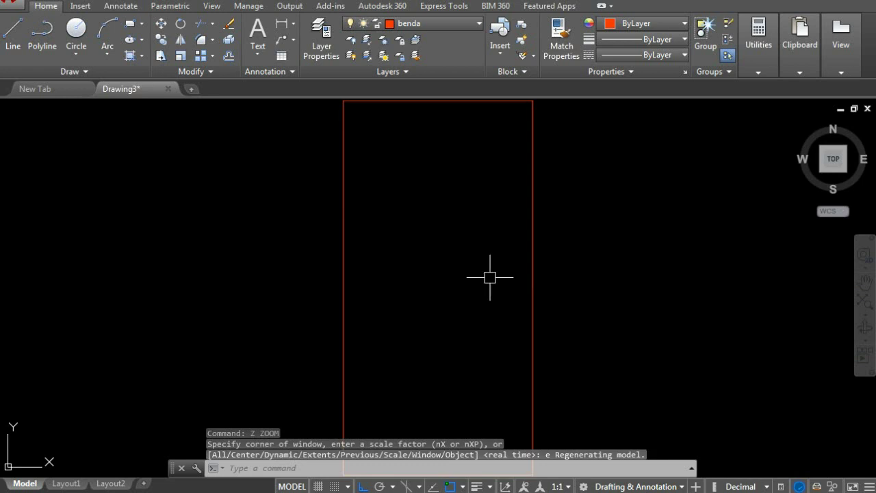
scroll(500, 258, "down", 3)
scroll(500, 258, "up", 2)
scroll(484, 281, "up", 2)
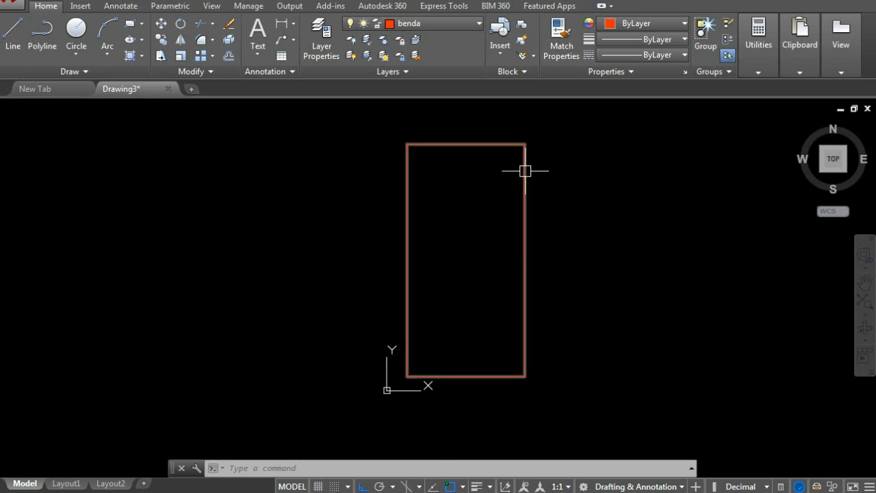
Add linear dimensions of 1200 on the top edge and 2400 on the left edge.
type("dli")
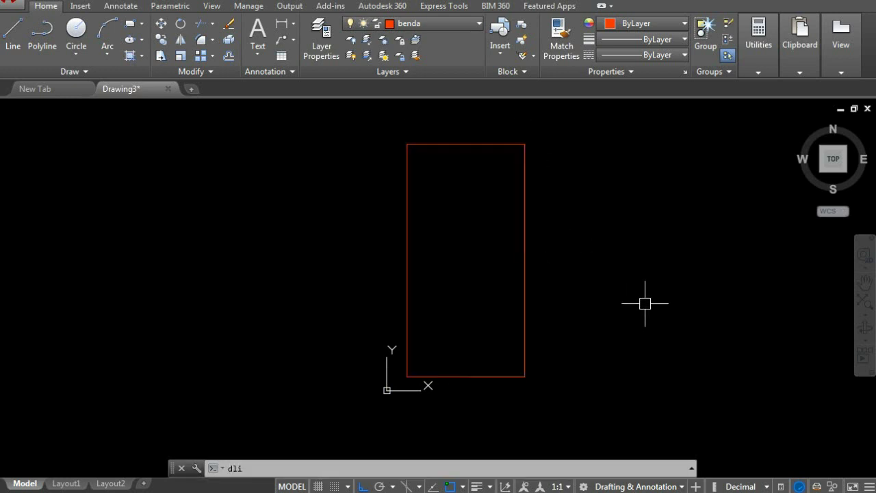
key("Return")
left_click(451, 144)
left_click(459, 129)
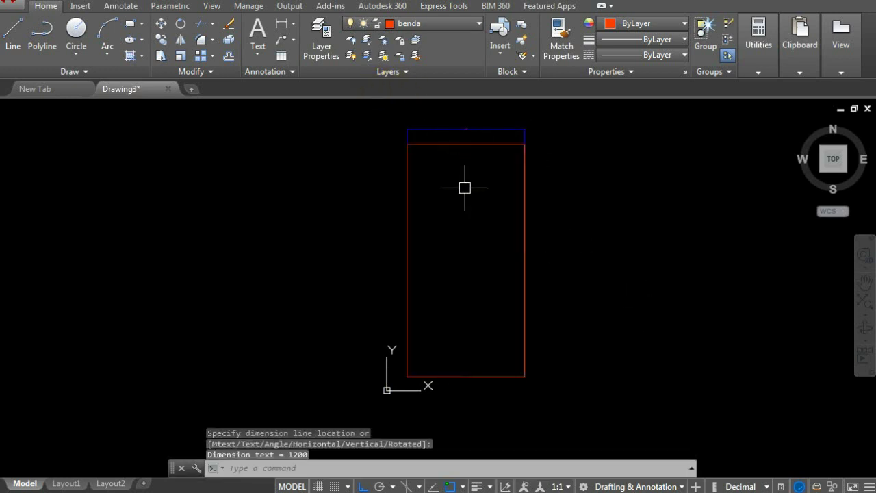
key("Return")
key("Return")
left_click(400, 244)
left_click(406, 244)
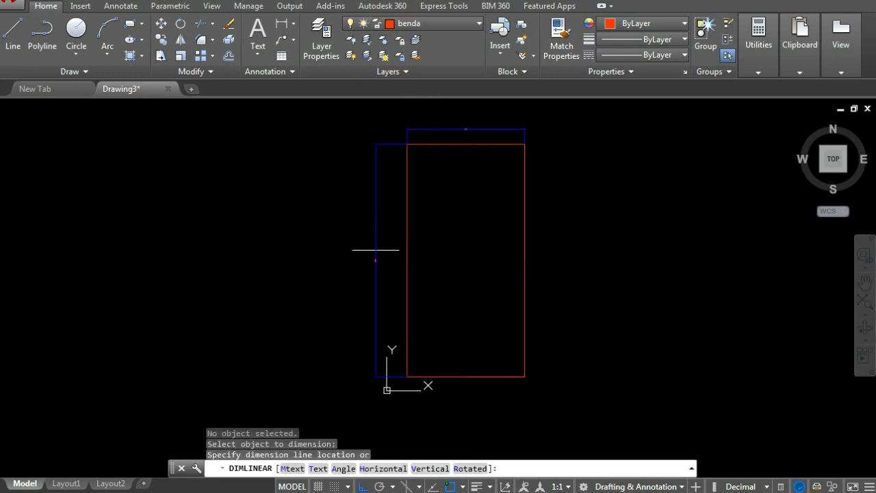
left_click(375, 250)
key("Return")
key("Escape")
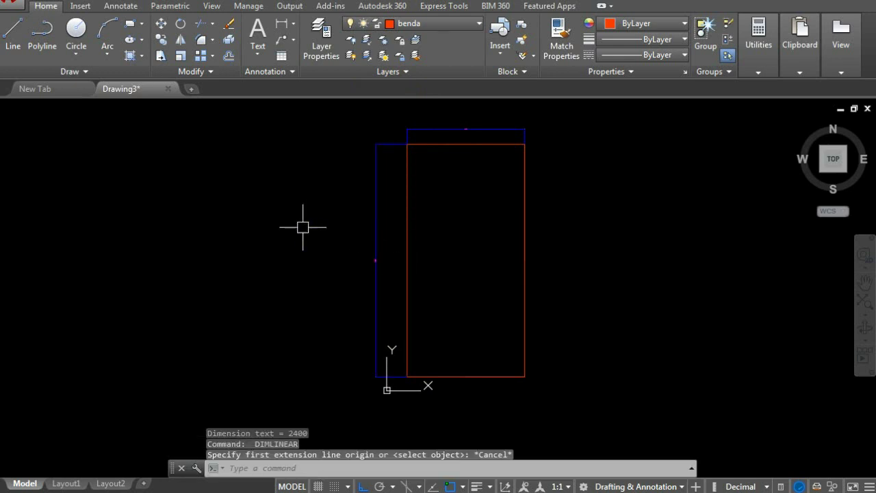
Raise the DIM LAYOUT style's dimension text height from 5 to 50.
type("D")
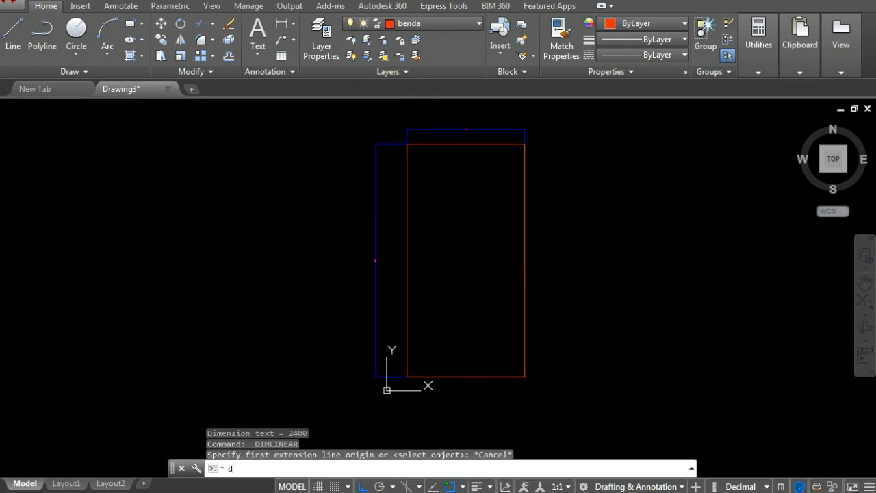
key("Return")
left_click(580, 214)
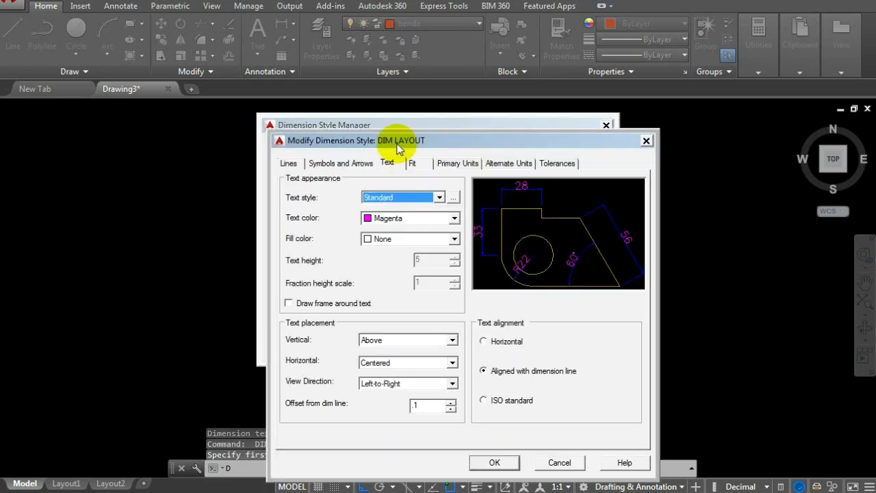
left_click(453, 197)
left_click_drag(552, 306, 501, 317)
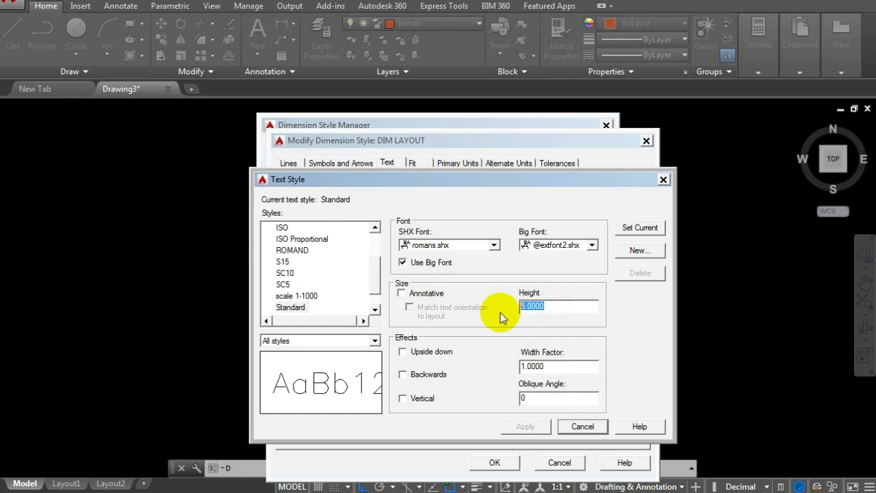
type("50.0000")
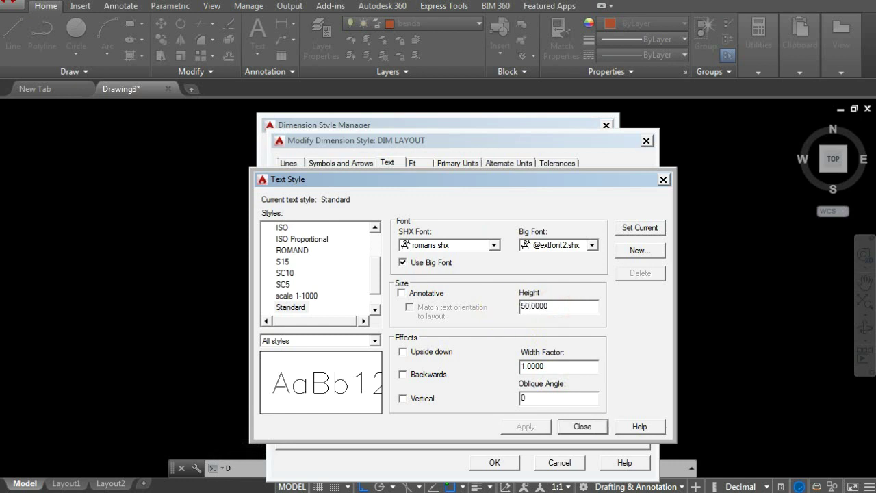
left_click(575, 426)
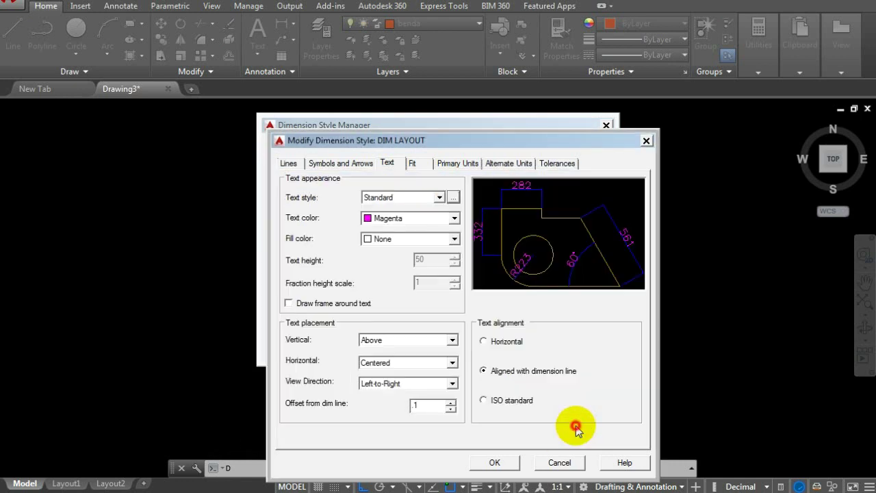
left_click(495, 463)
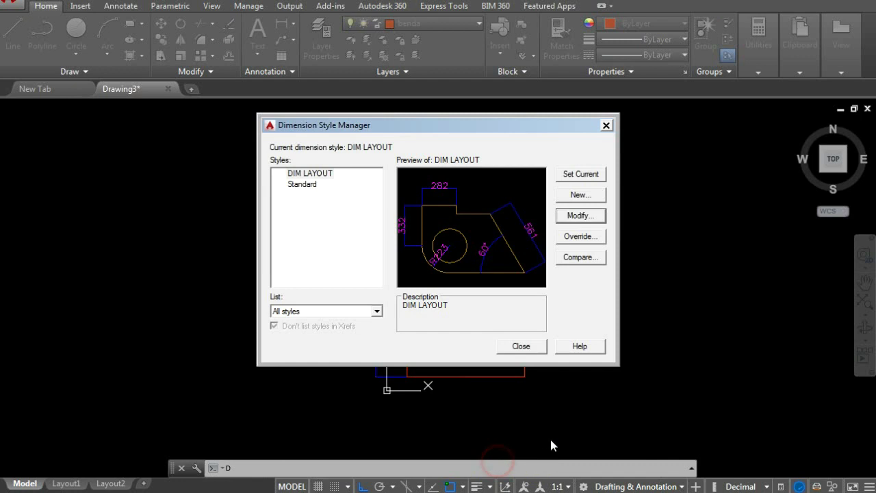
left_click(524, 347)
scroll(445, 227, "down", 2)
scroll(455, 196, "up", 6)
scroll(472, 146, "down", 4)
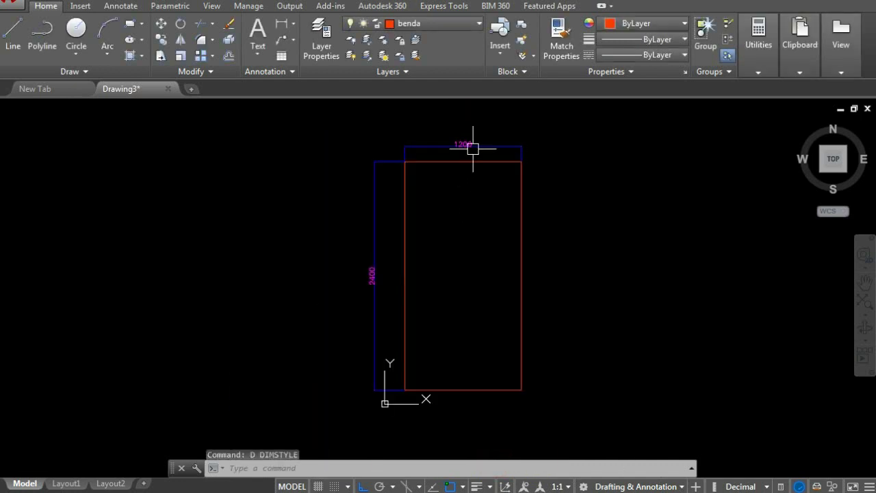
scroll(451, 199, "up", 2)
scroll(326, 379, "down", 2)
scroll(376, 364, "down", 2)
middle_click_drag(377, 363, 479, 301)
scroll(479, 301, "up", 2)
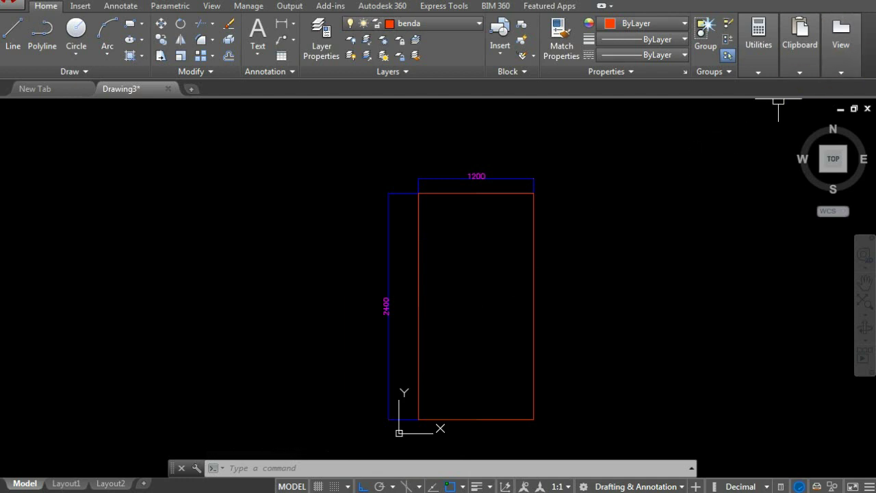
key("super")
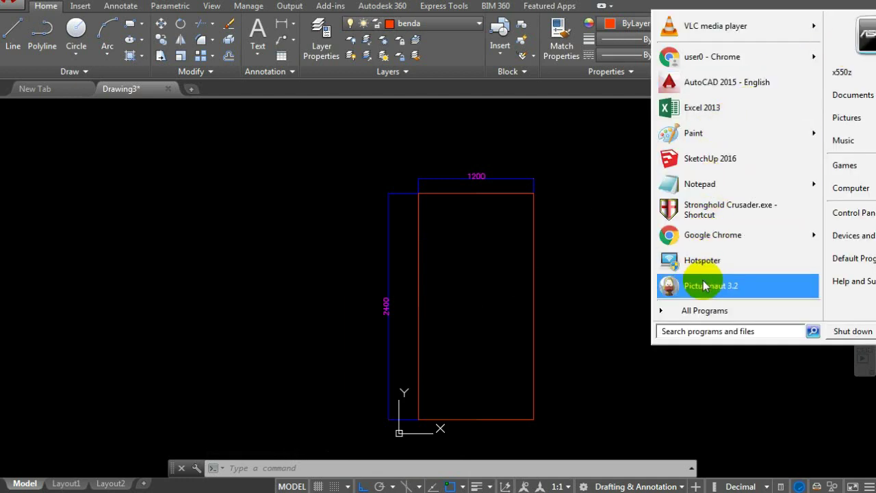
Launch Calculator from the Accessories program group.
left_click(704, 311)
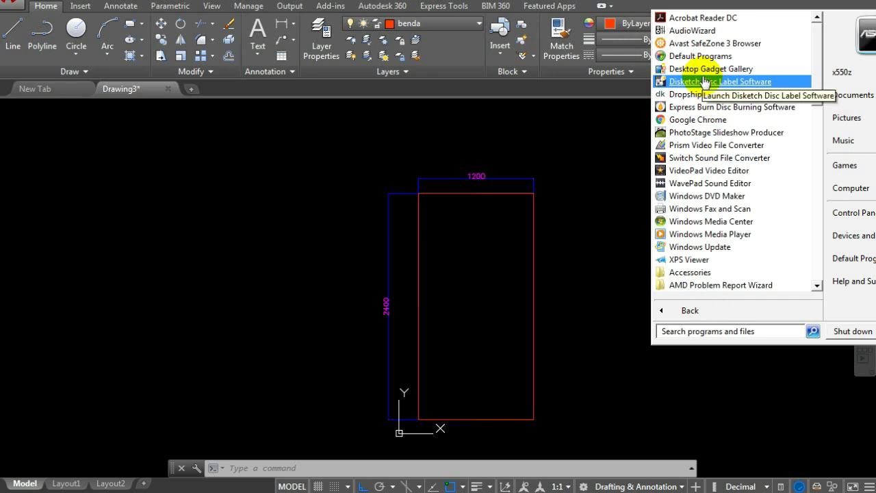
left_click(691, 272)
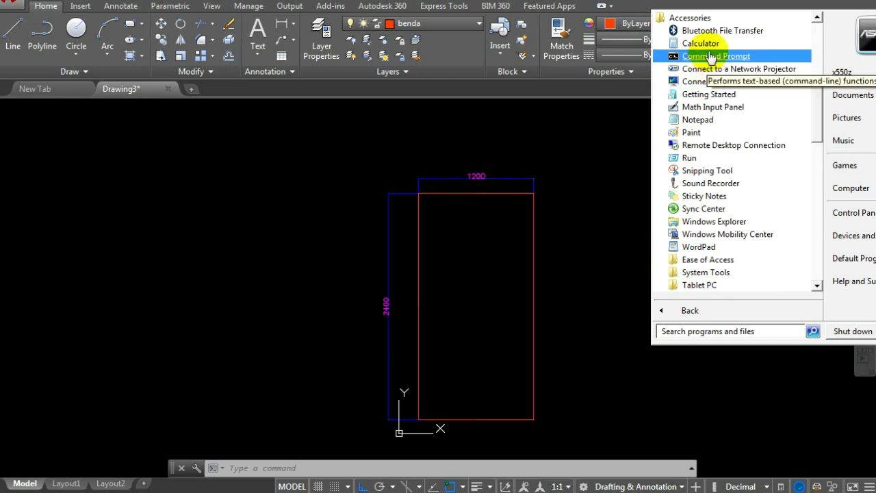
left_click(700, 44)
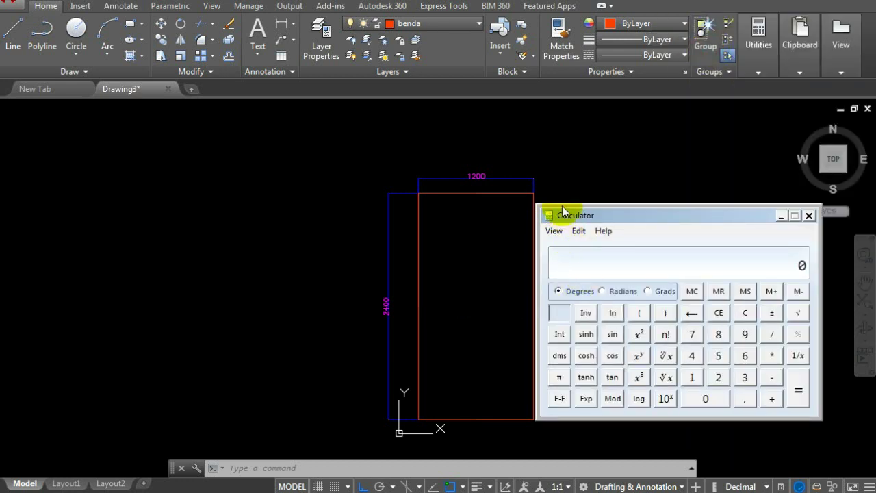
left_click_drag(607, 221, 620, 188)
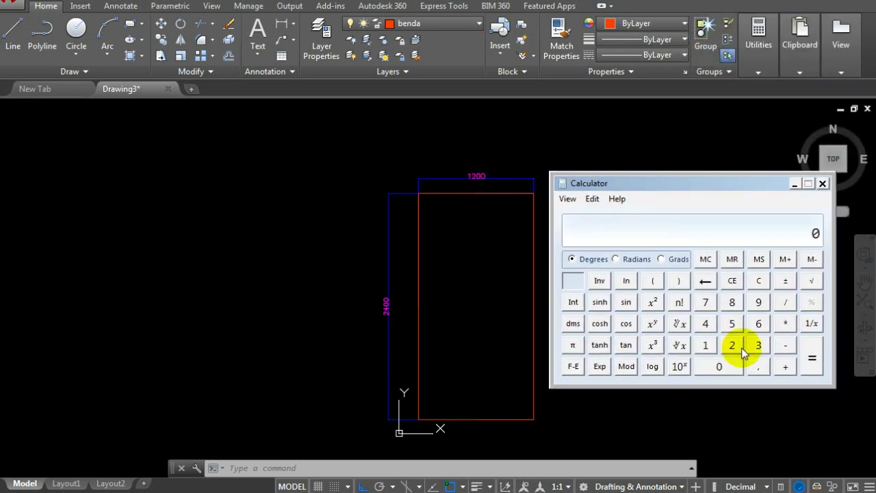
Multiply 1200 by 2400 to get 2880000, then minimize the calculator.
left_click(705, 344)
left_click(731, 345)
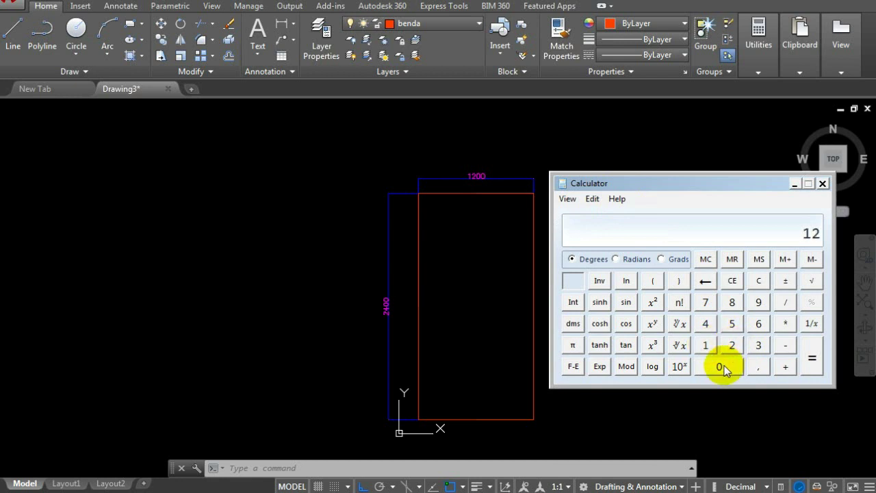
left_click(720, 366)
left_click(719, 367)
left_click(787, 323)
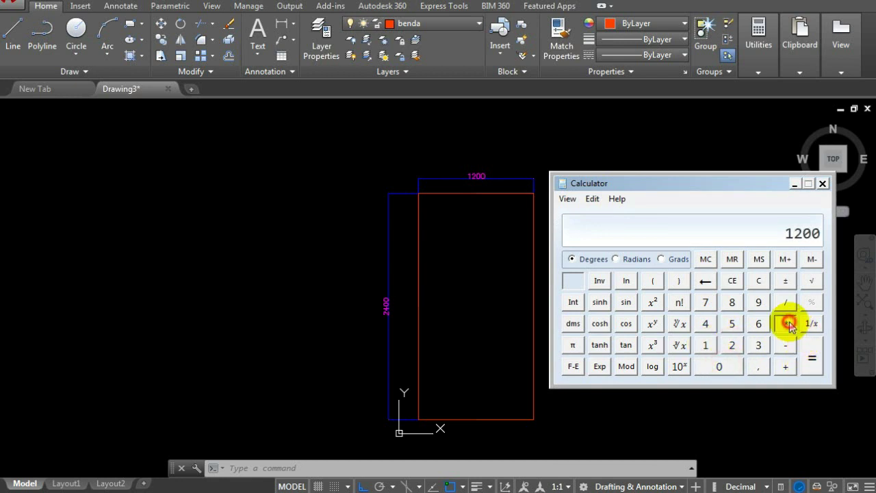
left_click(731, 345)
left_click(705, 323)
left_click(719, 367)
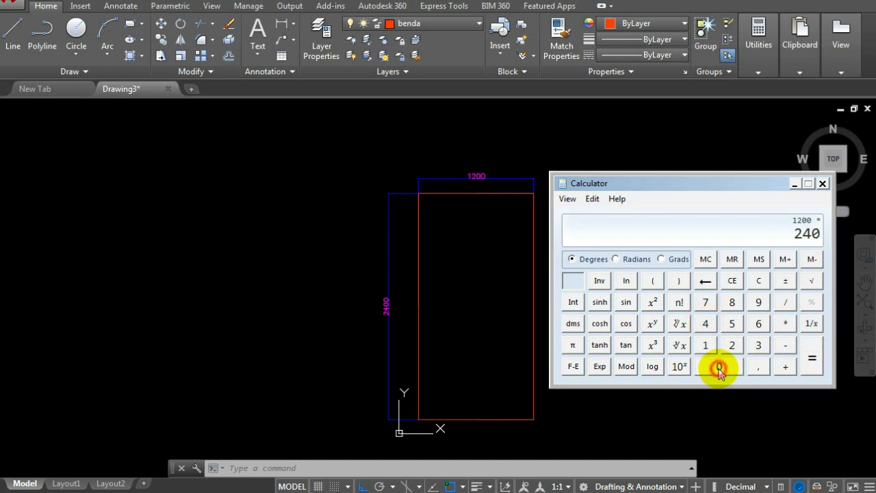
left_click(718, 367)
left_click(812, 357)
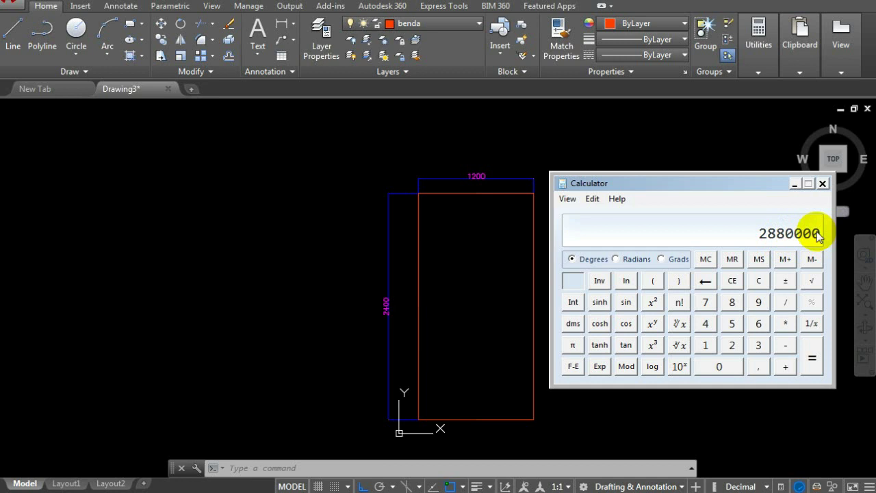
left_click_drag(743, 183, 699, 155)
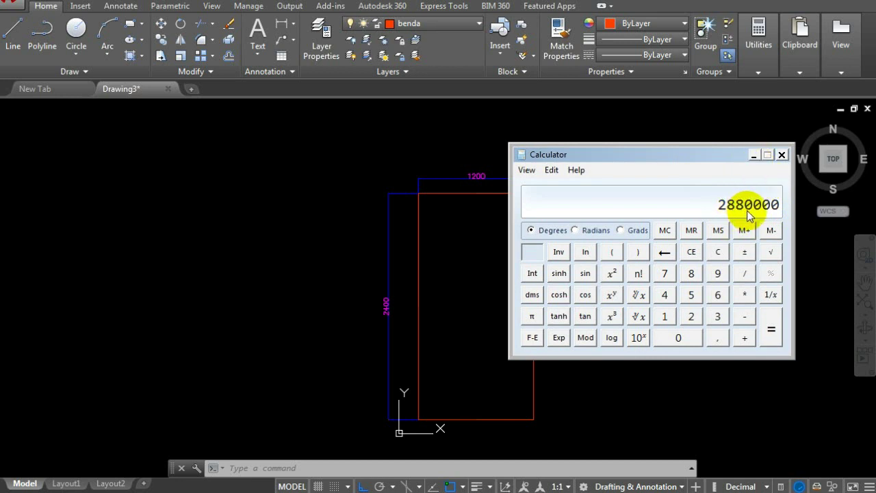
left_click(754, 155)
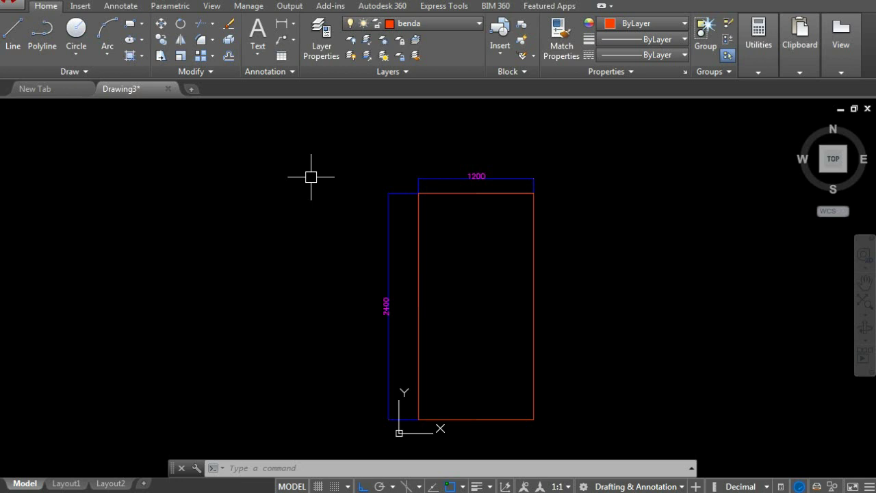
Measure the rectangle's area with MEA (2880000, perimeter 7200) and compare it with Calculator's result.
type("MEA")
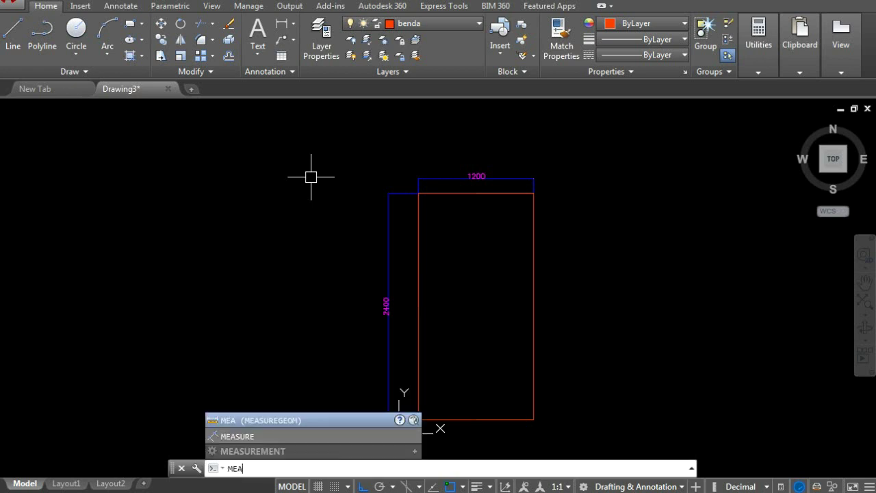
key("Return")
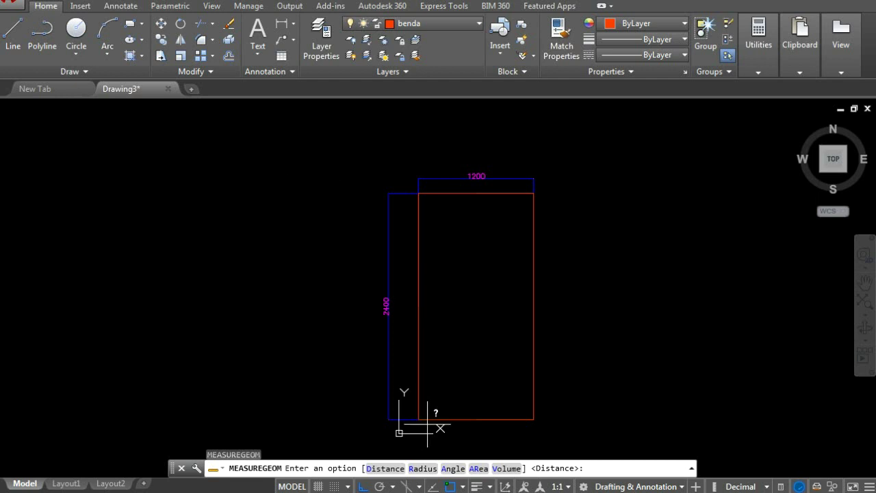
left_click(478, 468)
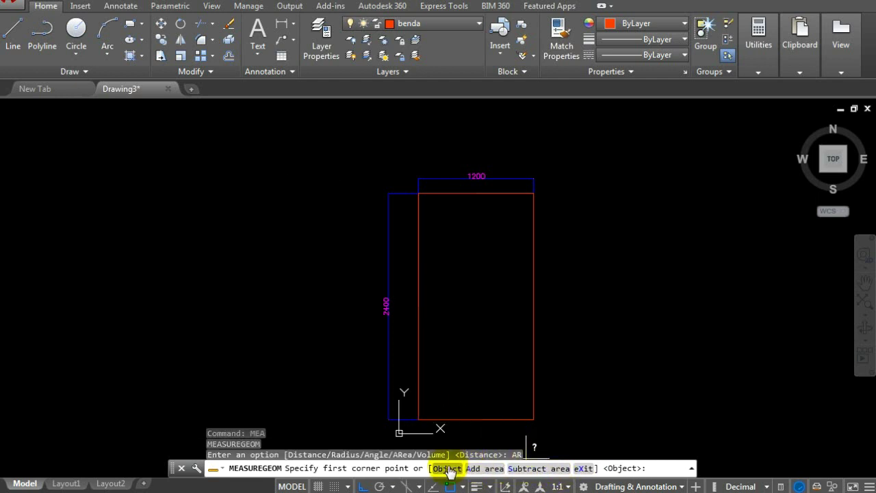
left_click(441, 468)
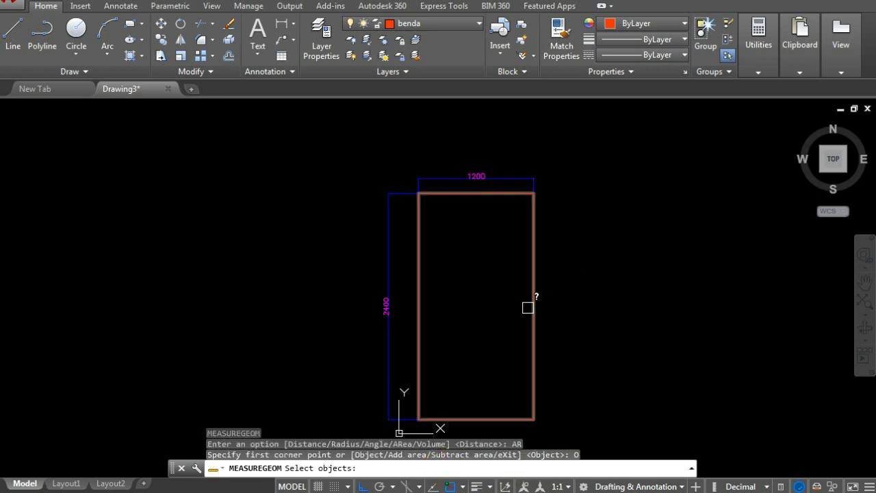
left_click(536, 308)
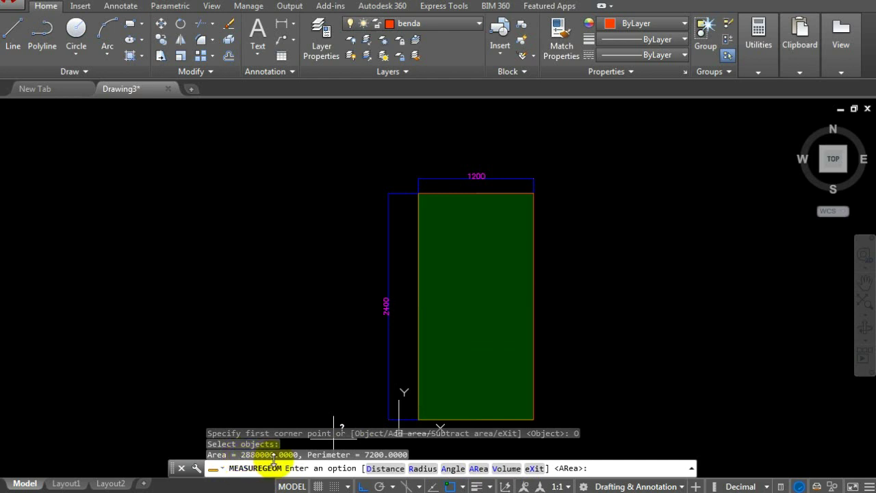
key("alt+Tab")
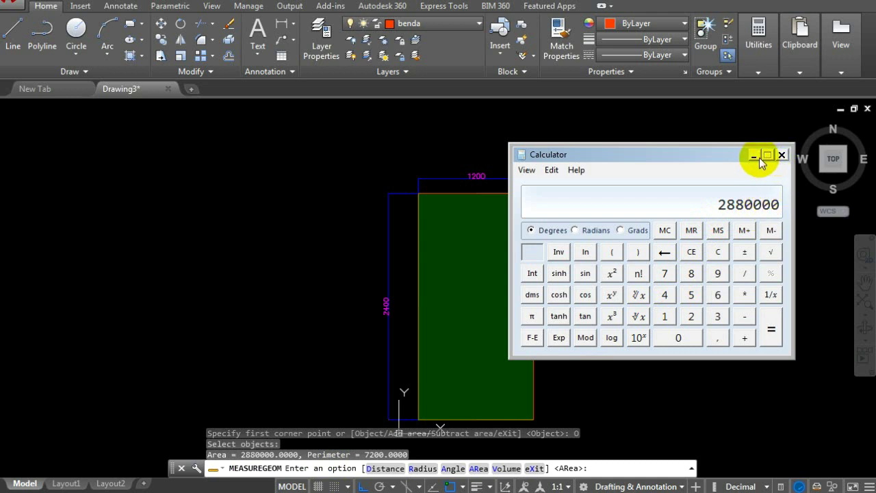
left_click(780, 155)
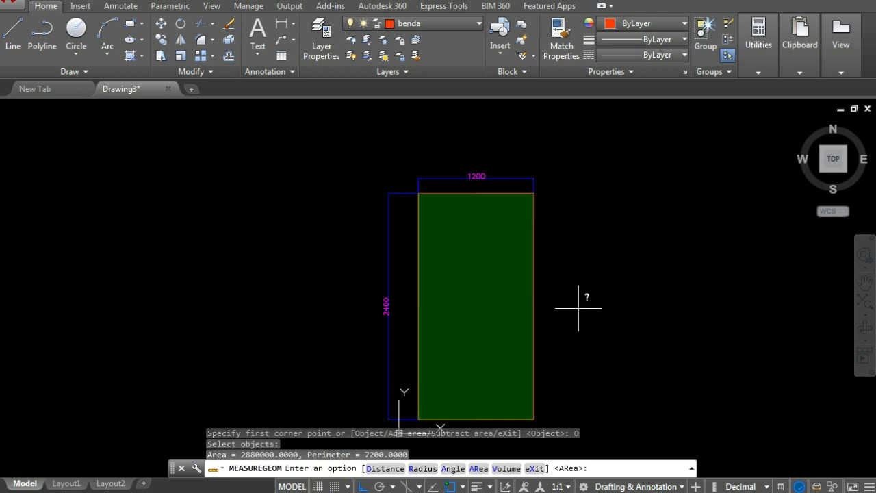
key("Return")
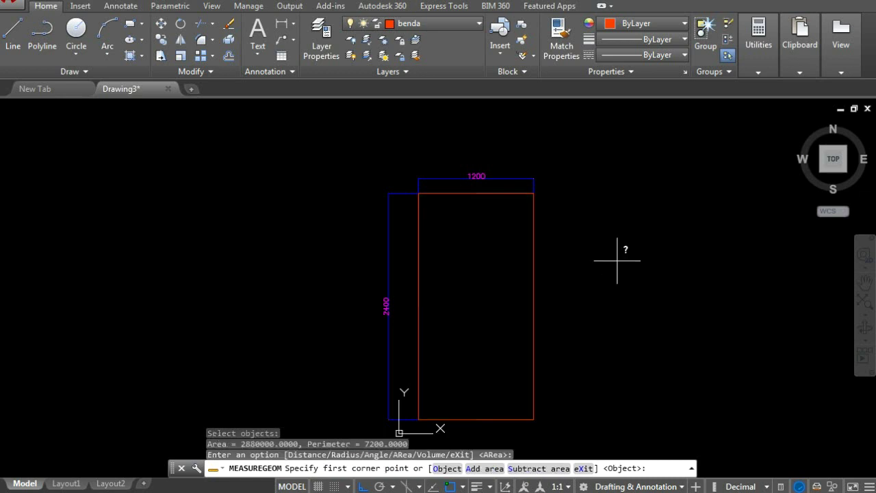
Draw a circle of diameter 100 to the right of the rectangle.
key("Escape")
scroll(457, 251, "down", 3)
scroll(468, 279, "up", 1)
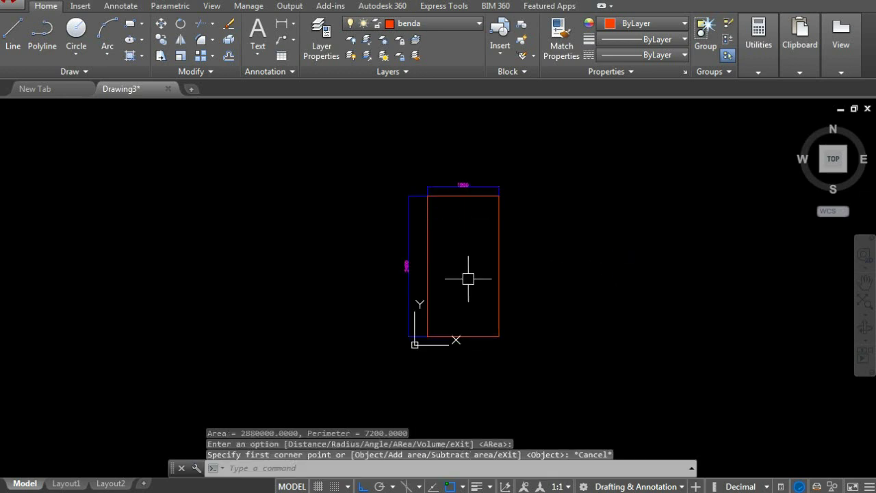
type("c")
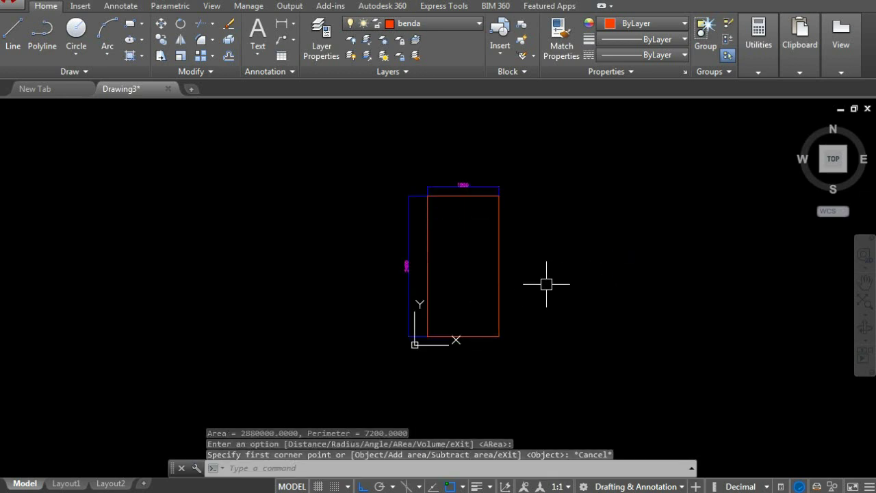
key("Return")
left_click(582, 268)
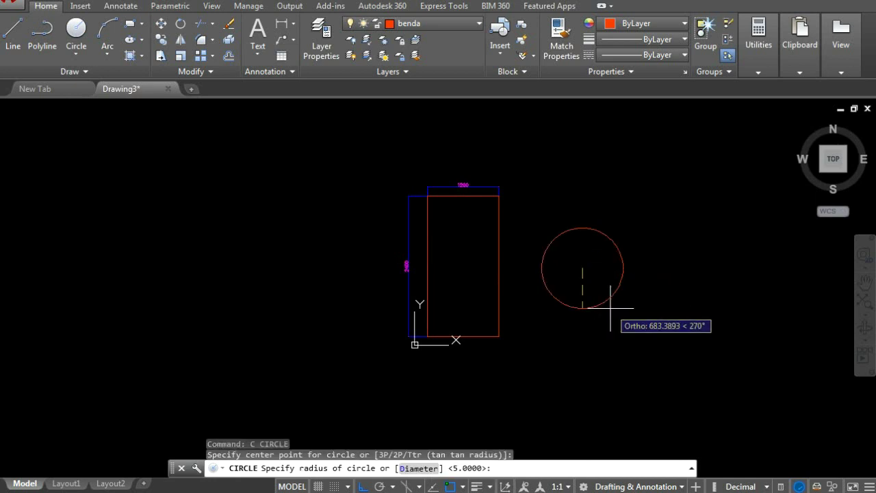
type("d")
key("Return")
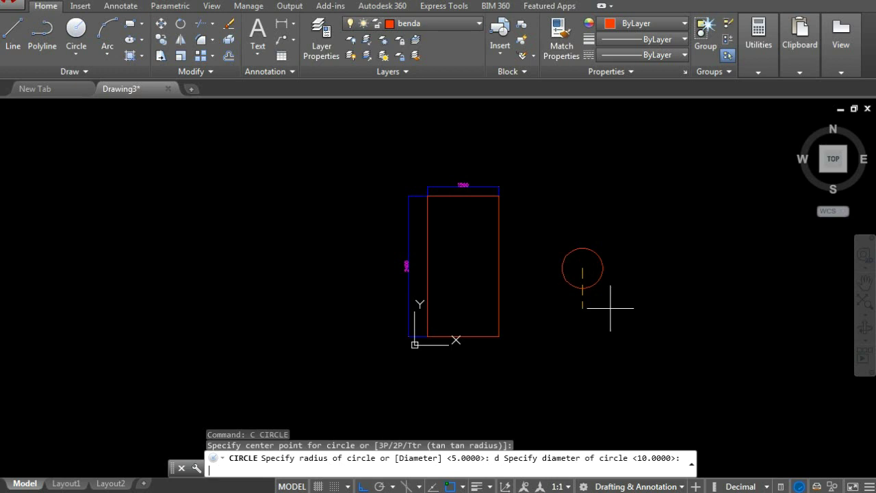
type("100")
key("Return")
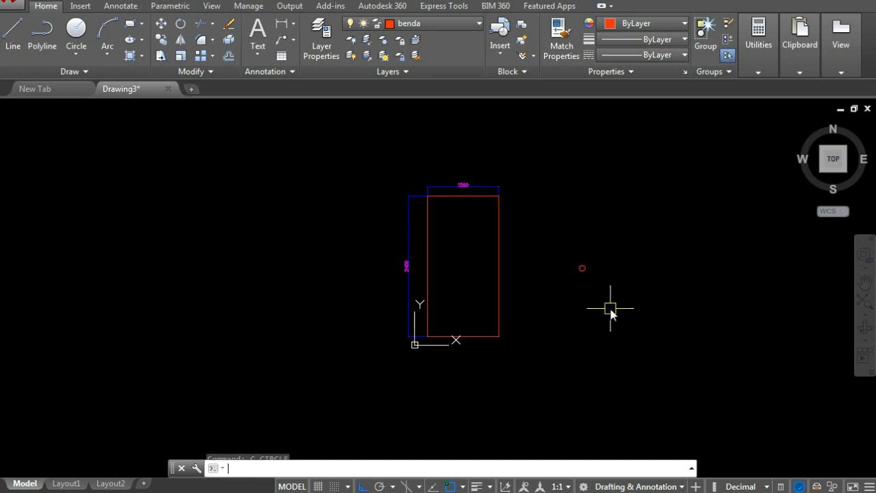
Delete the rectangle and its two dimensions with a crossing selection.
scroll(606, 273, "up", 6)
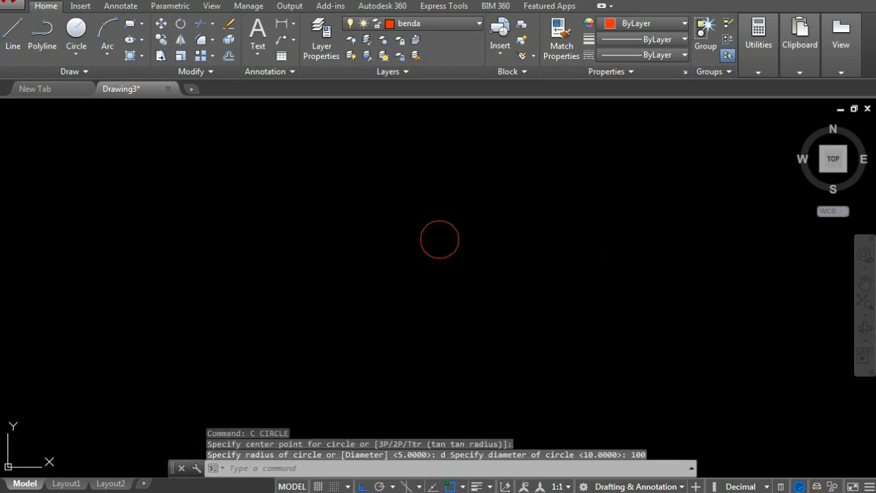
scroll(602, 293, "down", 4)
left_click(463, 114)
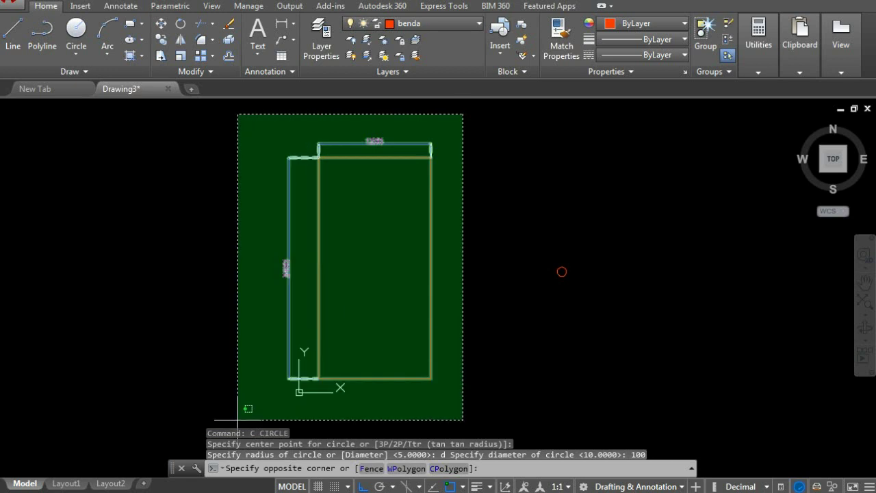
left_click(264, 390)
key("Delete")
Zoom to extents and regenerate so the circle fills the view smoothly.
type("z")
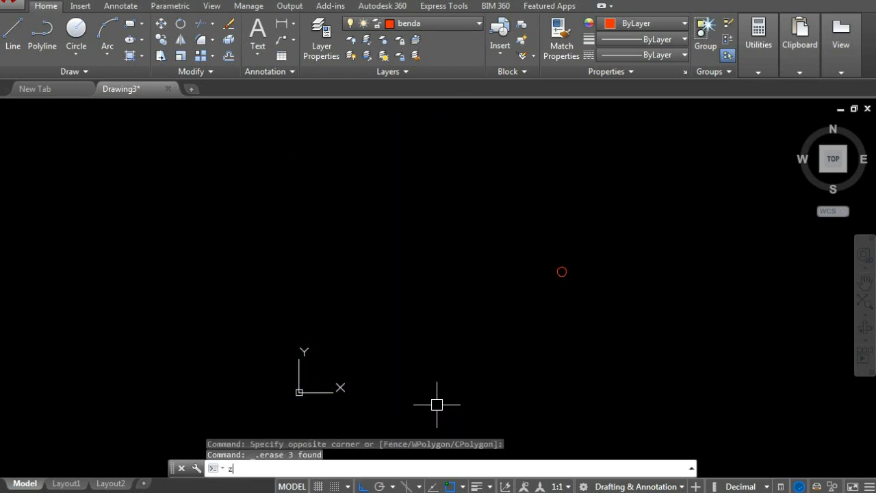
key("Return")
type("e")
key("Return")
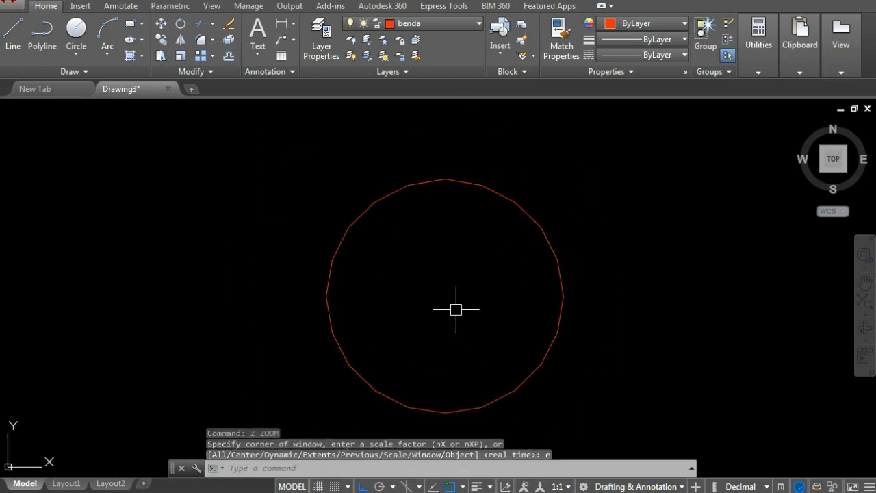
type("re")
key("Return")
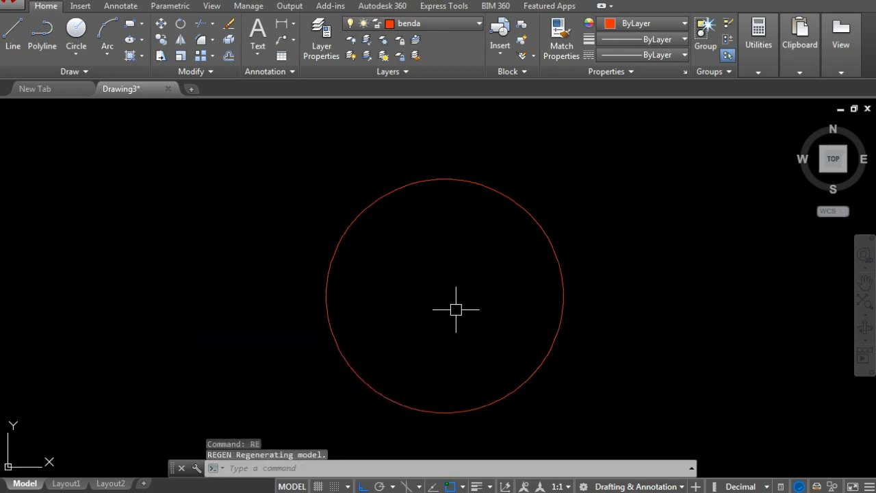
type("dd")
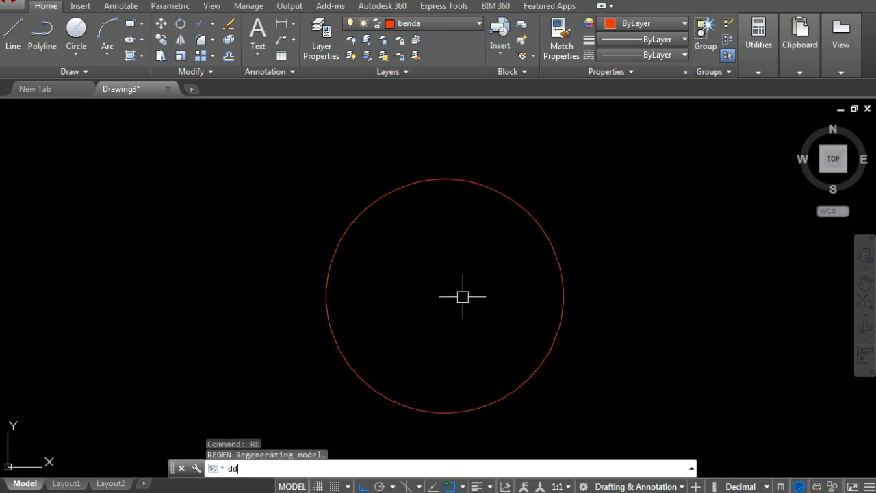
type("i")
key("Return")
left_click(546, 243)
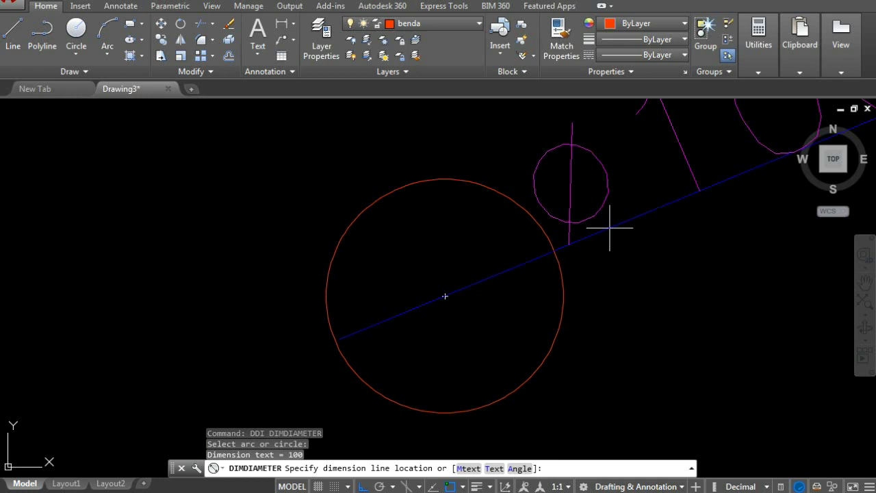
left_click(609, 227)
scroll(606, 274, "down", 2)
scroll(606, 274, "down", 2)
middle_click_drag(606, 274, 523, 280)
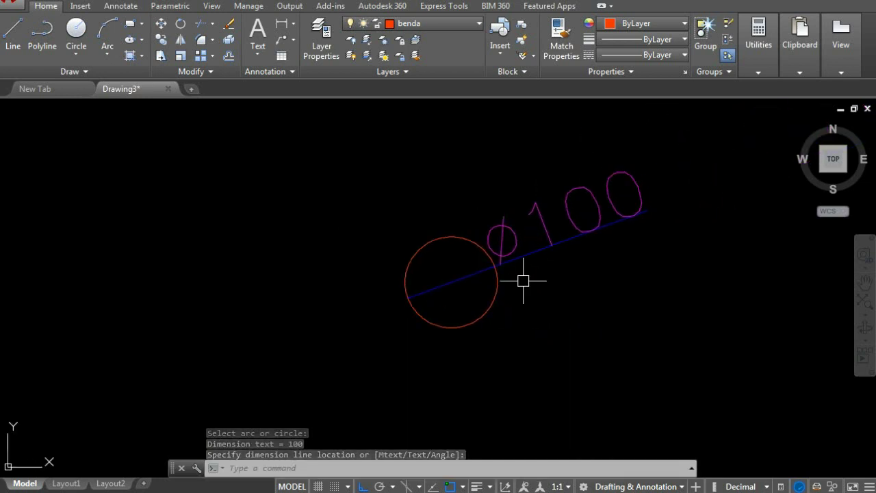
left_click(570, 245)
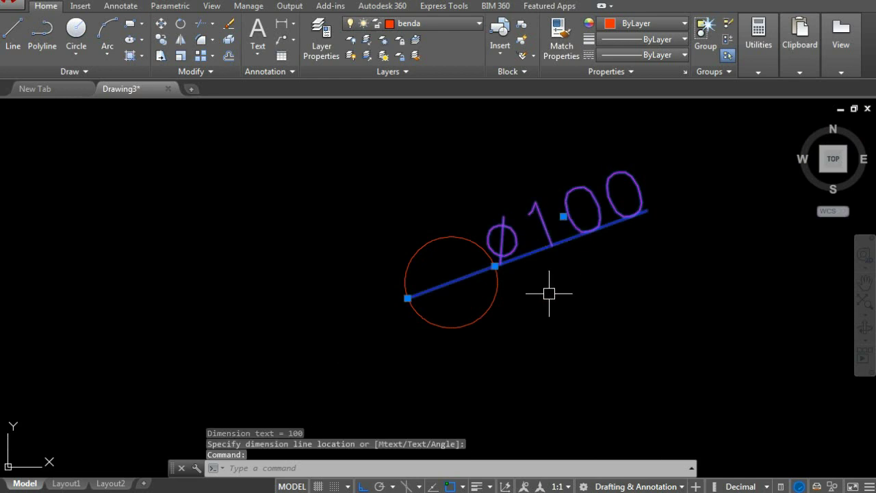
type("e")
key("Return")
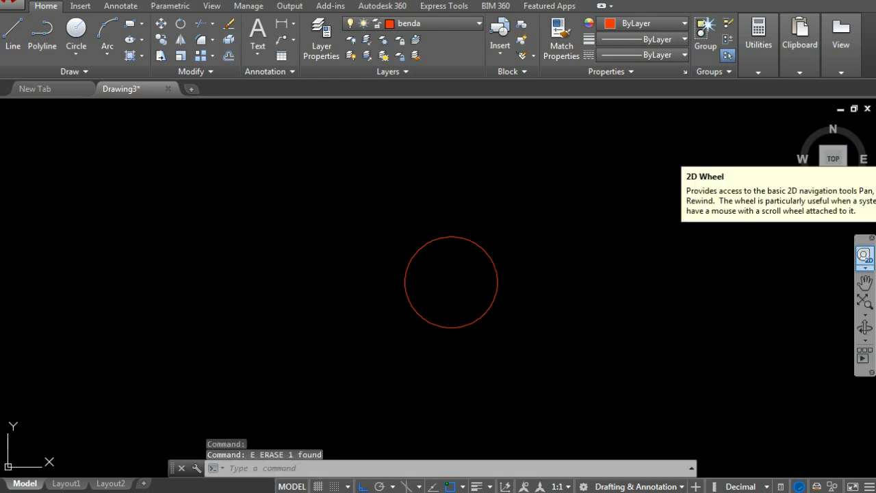
key("alt+Tab")
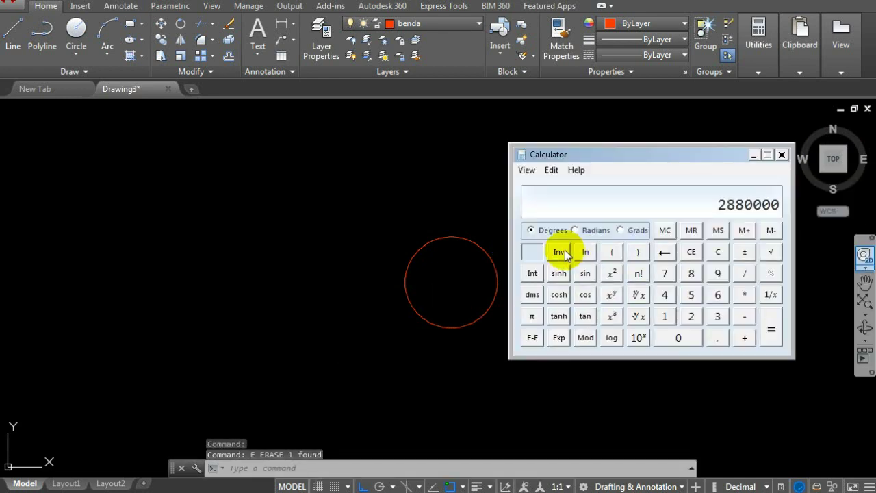
Clear the calculator to 0 and switch back to the AutoCAD drawing.
left_click(717, 251)
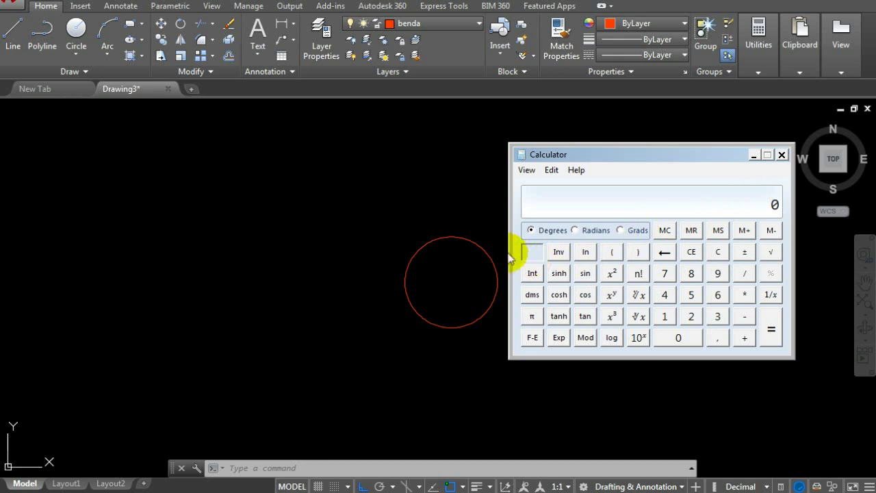
left_click(475, 218)
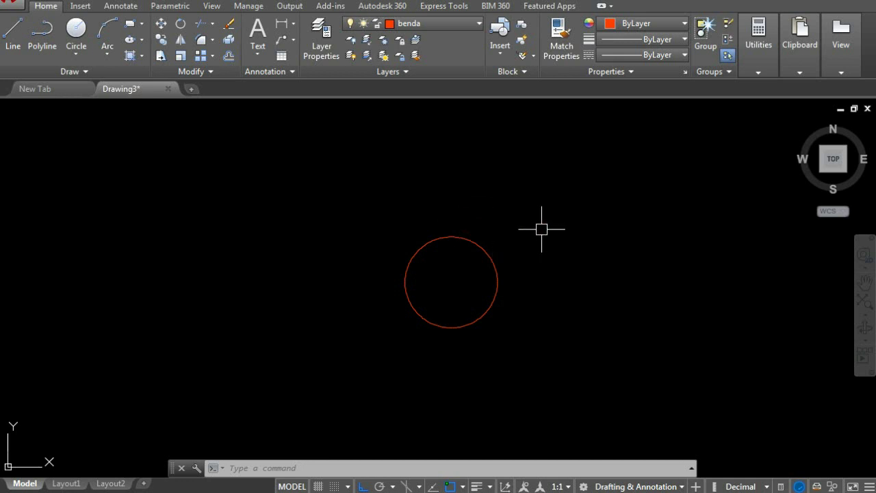
Add a Ø100 diameter dimension to the circle, then bring up Calculator.
type("ddi")
key("Return")
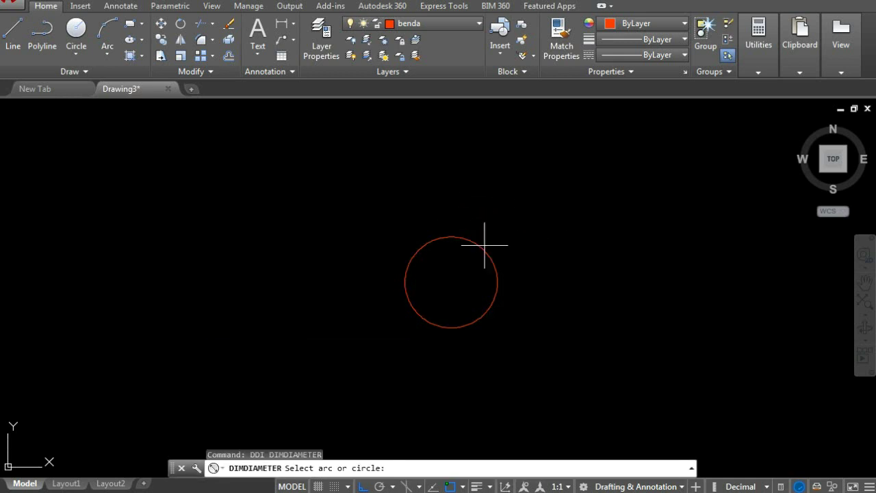
left_click(487, 241)
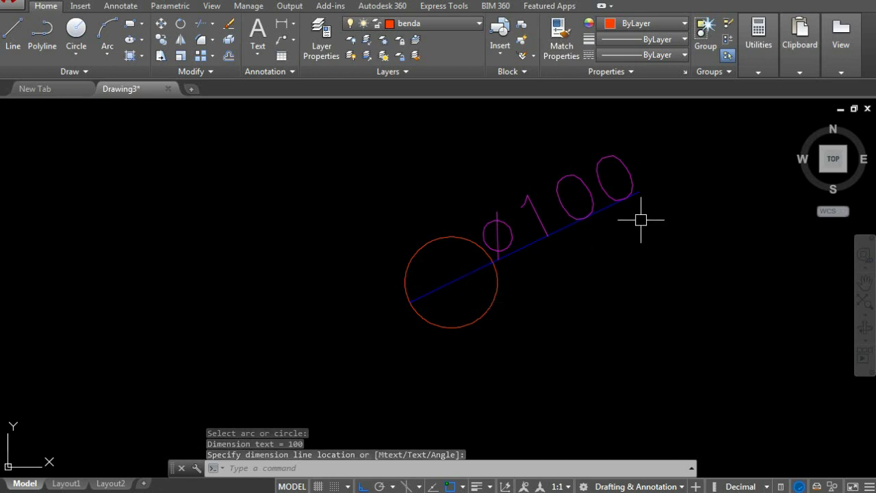
key("XF86Calculator")
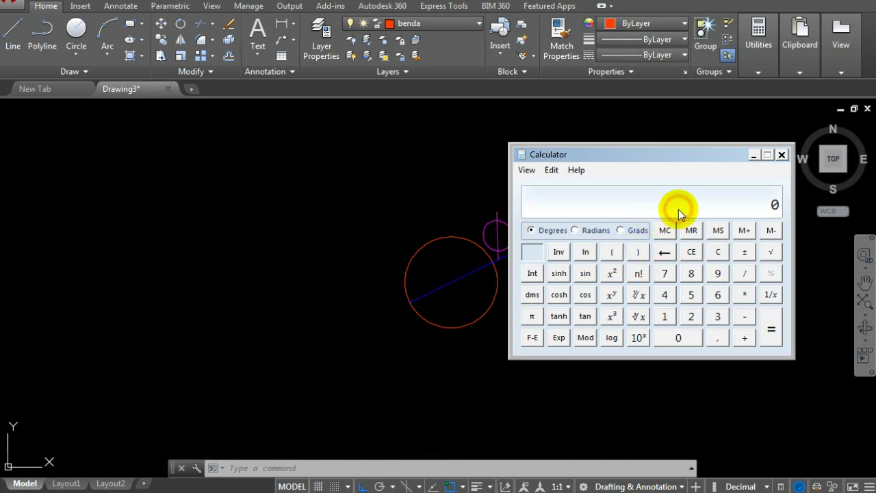
Square the radius in Calculator: 50 × 50 = 2500.
left_click(689, 295)
left_click(679, 336)
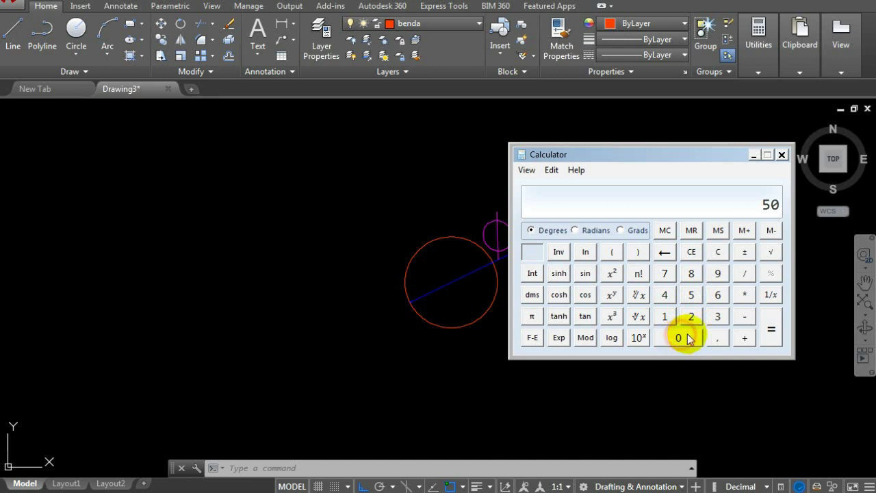
left_click(742, 296)
left_click(691, 295)
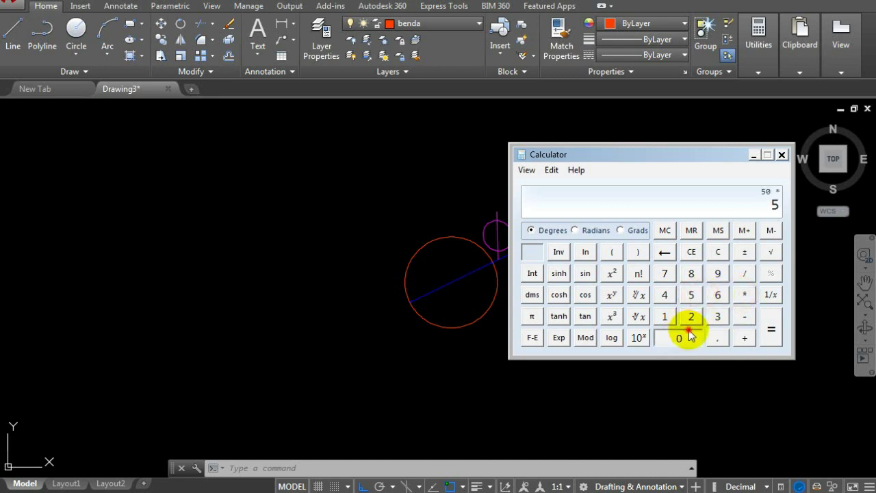
left_click(687, 335)
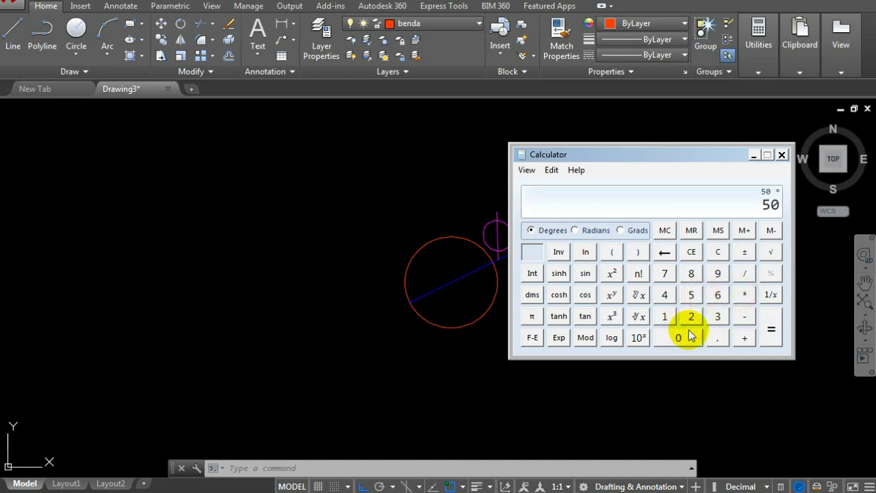
left_click(767, 322)
Multiply 2500 by 3,14 to get 7850, then minimize the calculator.
left_click(743, 294)
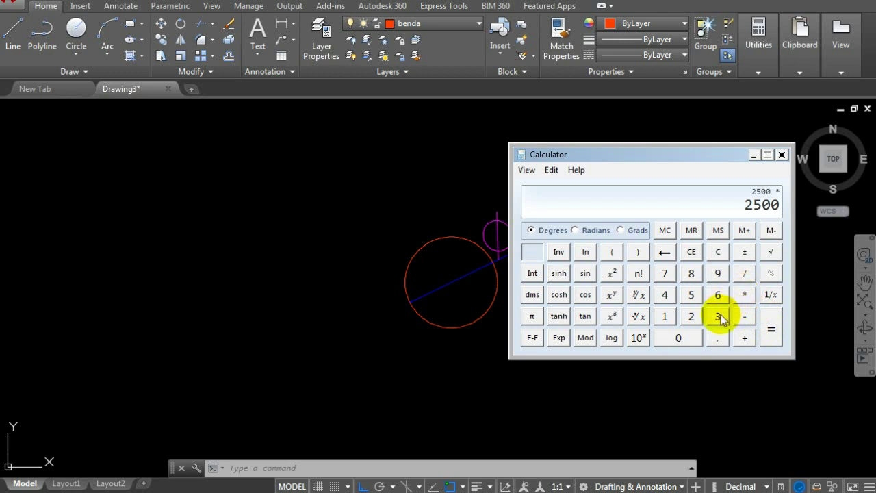
left_click(718, 316)
left_click(717, 337)
left_click(664, 316)
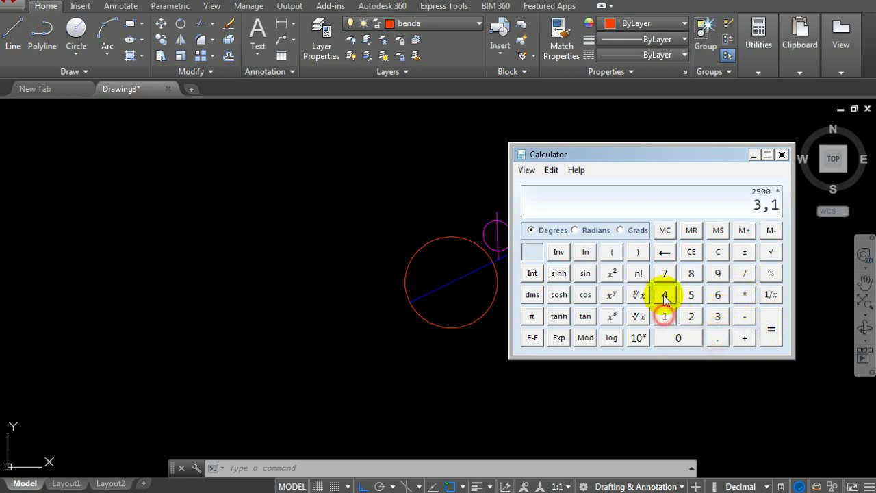
left_click(664, 295)
left_click(771, 335)
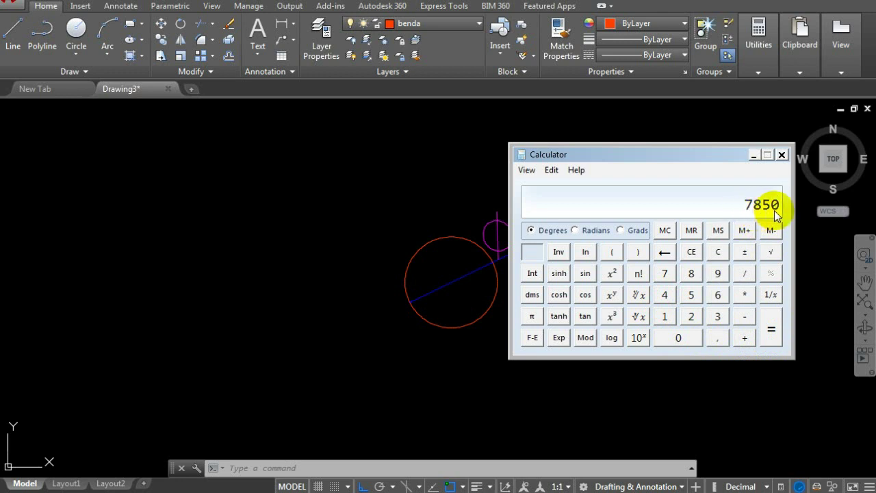
left_click(754, 156)
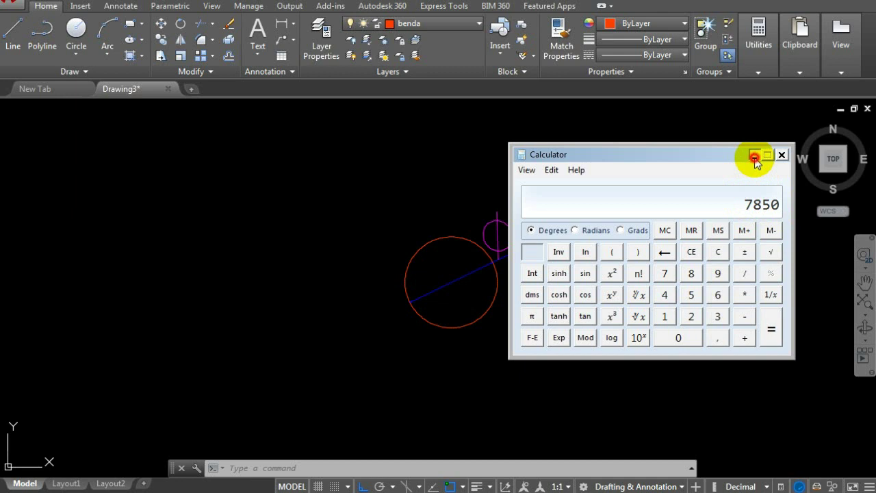
Measure the circle's area with MEA: 7853.9816, circumference 314.1593.
type("M")
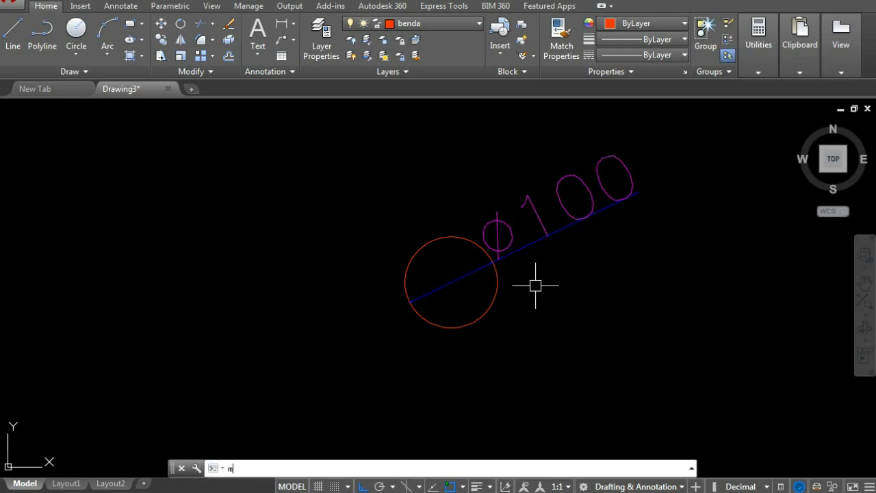
type("ea")
key("Return")
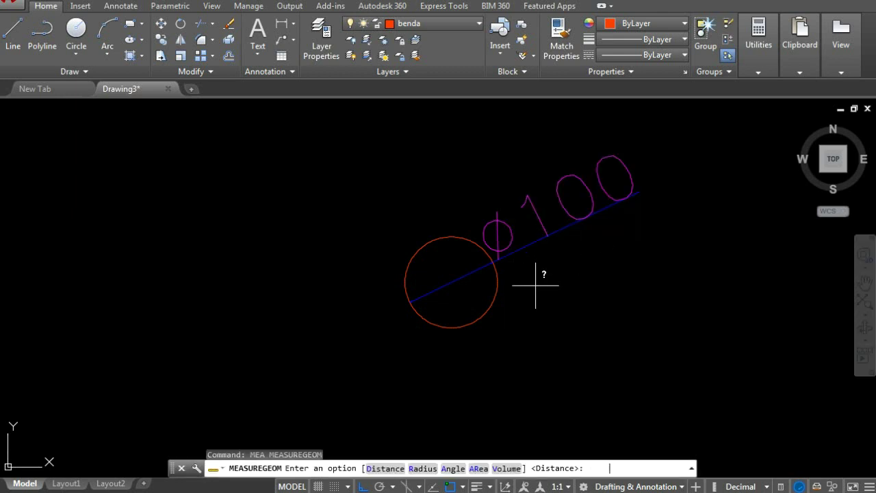
left_click(479, 470)
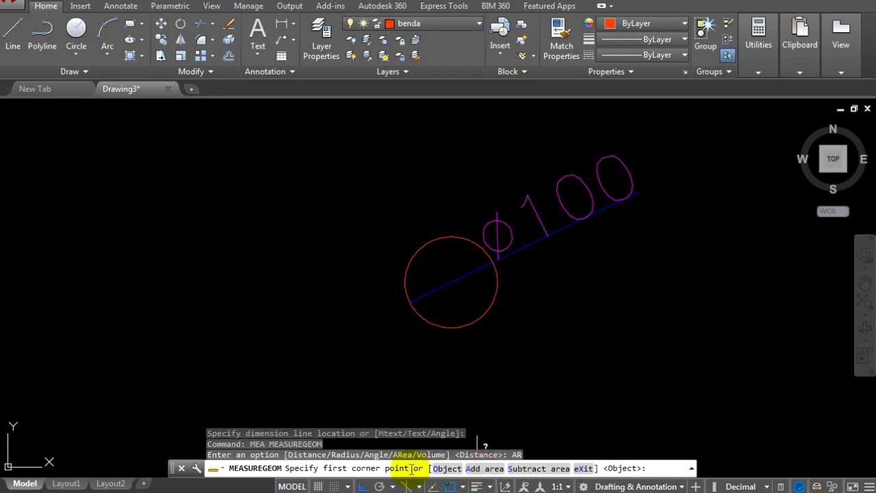
left_click(445, 468)
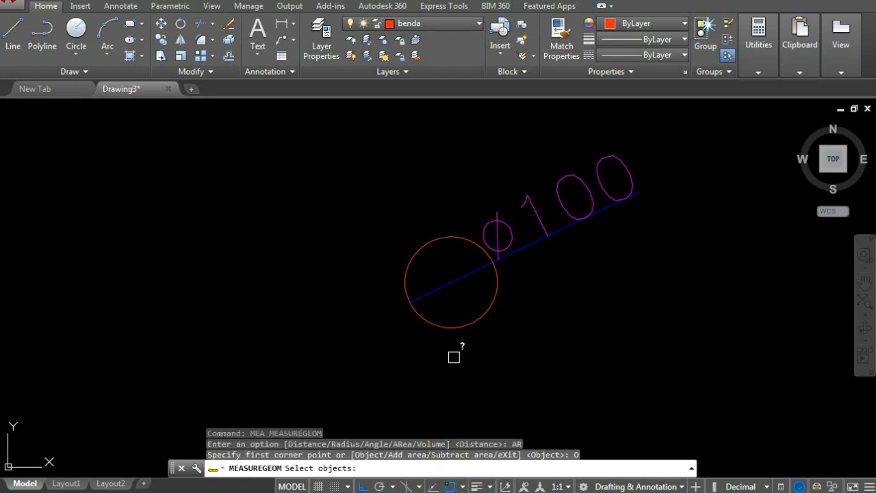
left_click(452, 240)
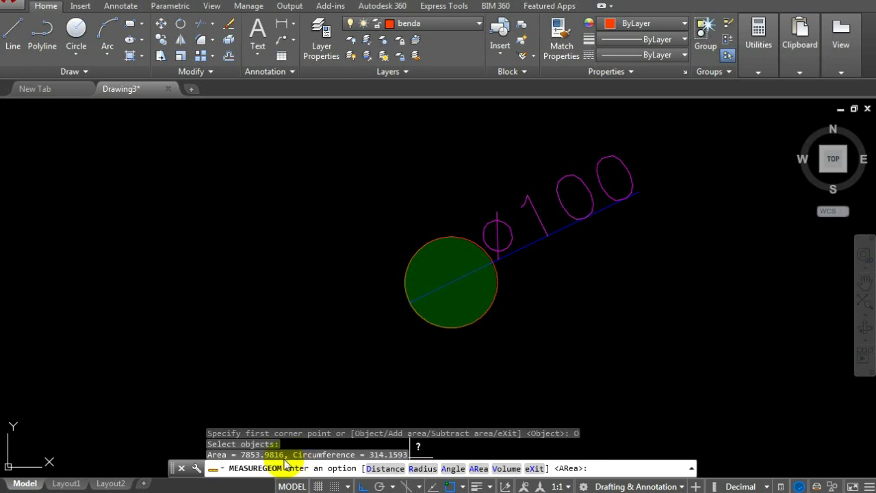
Switch Calculator to Scientific view, clear it, and compute 50 × 50 = 2500.
key("alt+Tab")
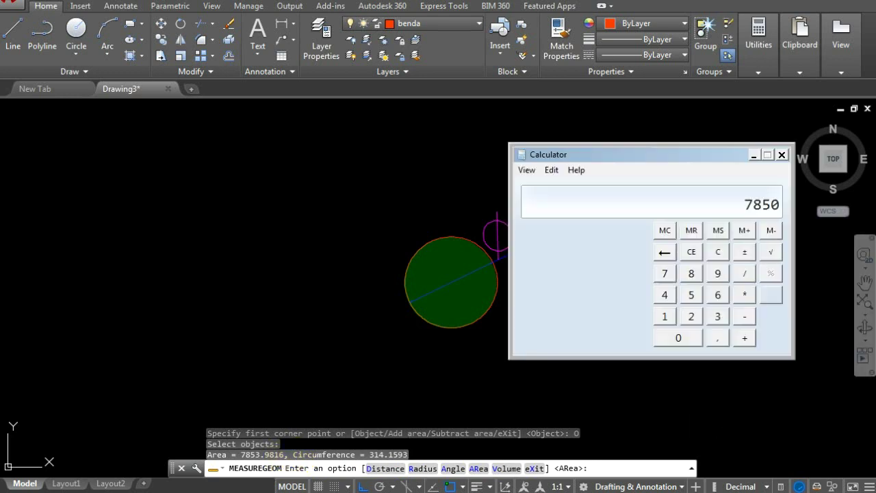
key("alt+2")
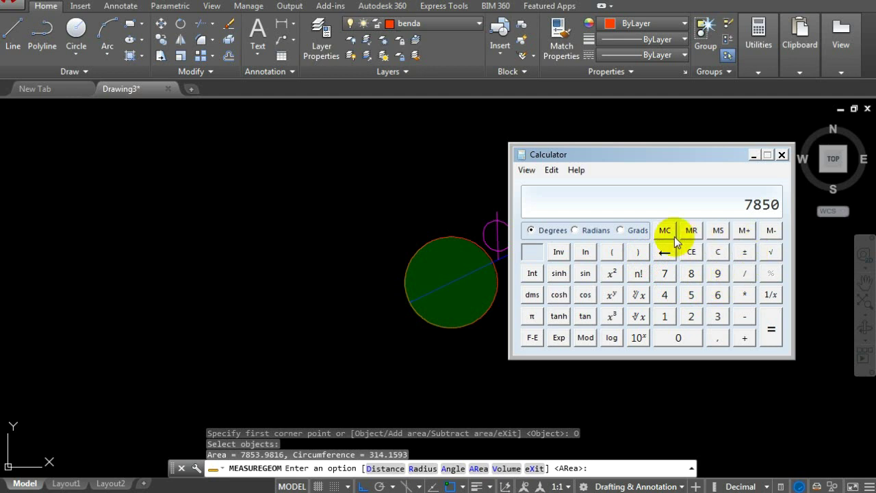
left_click(717, 252)
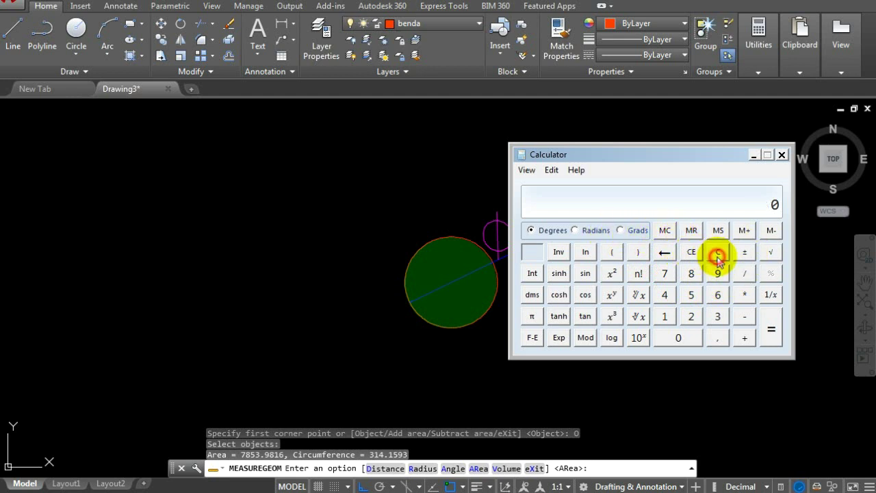
left_click(692, 295)
left_click(684, 337)
left_click(753, 295)
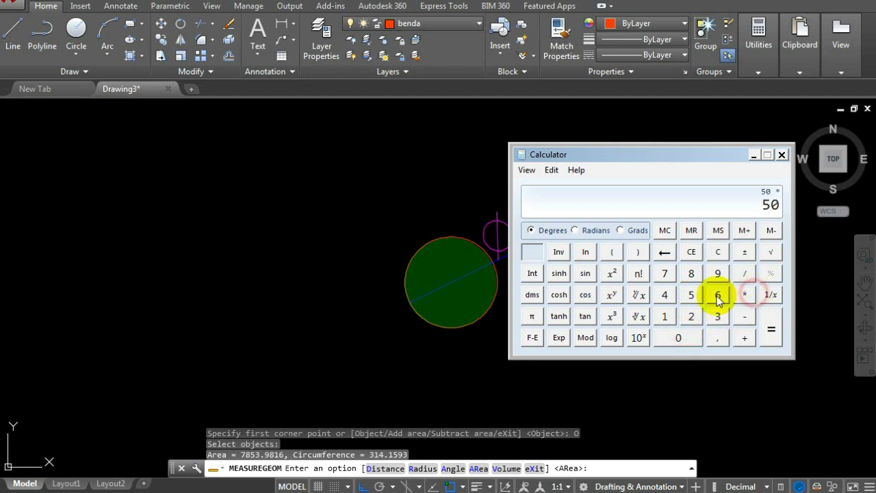
left_click(690, 294)
left_click(678, 335)
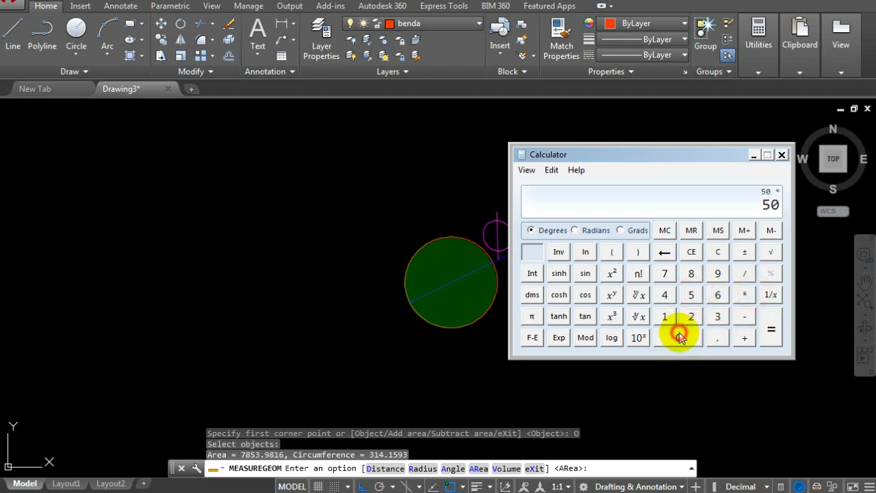
left_click(764, 322)
Multiply 2500 by 3,146 to get 7865, then close the calculator.
left_click(746, 294)
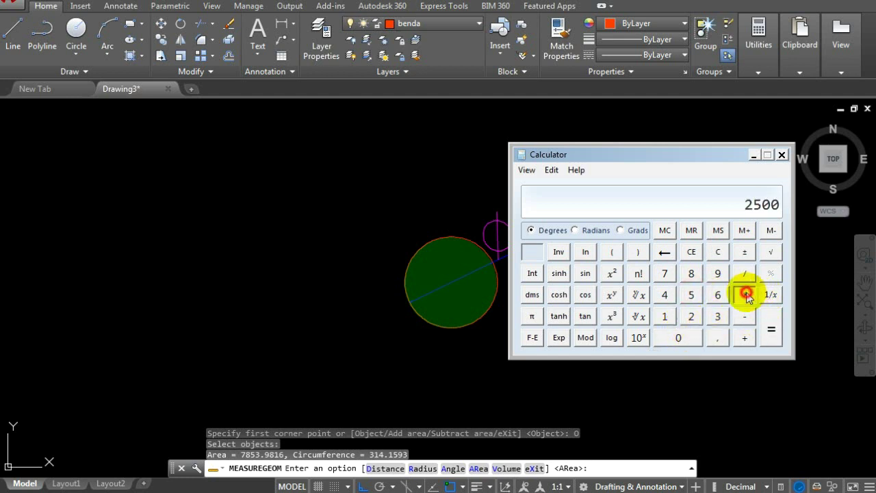
left_click(717, 316)
left_click(717, 337)
left_click(664, 316)
left_click(663, 295)
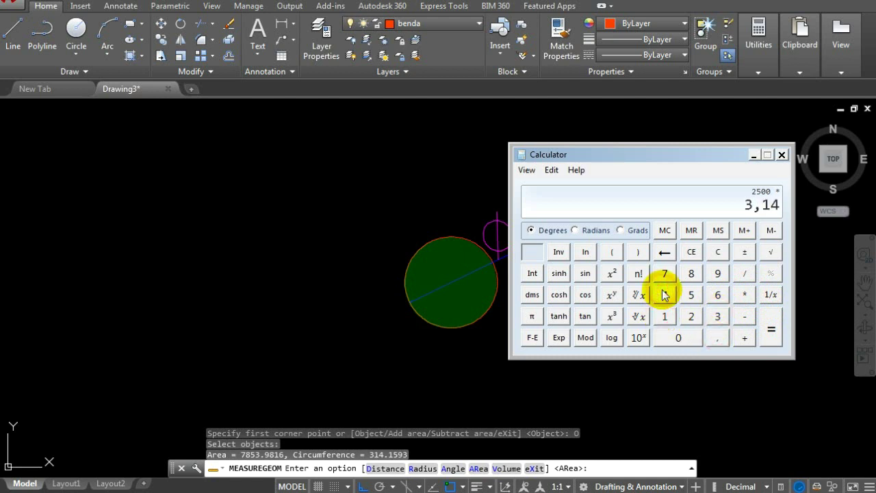
left_click(717, 296)
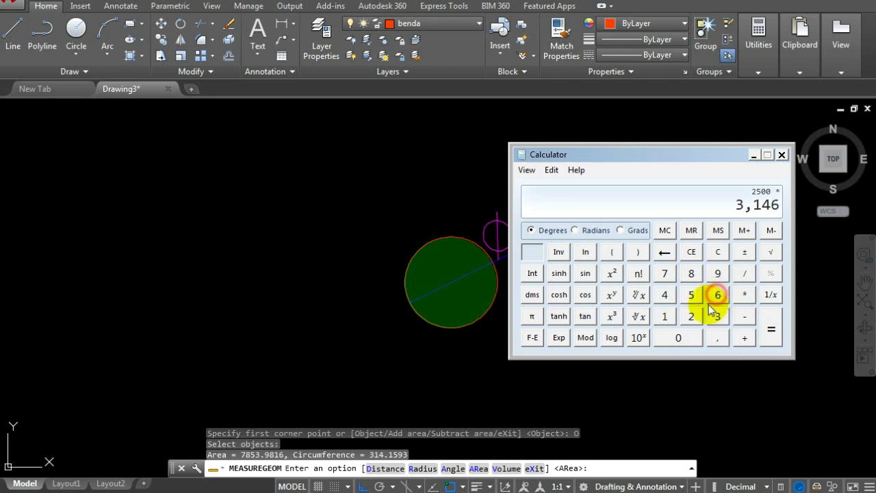
left_click(771, 335)
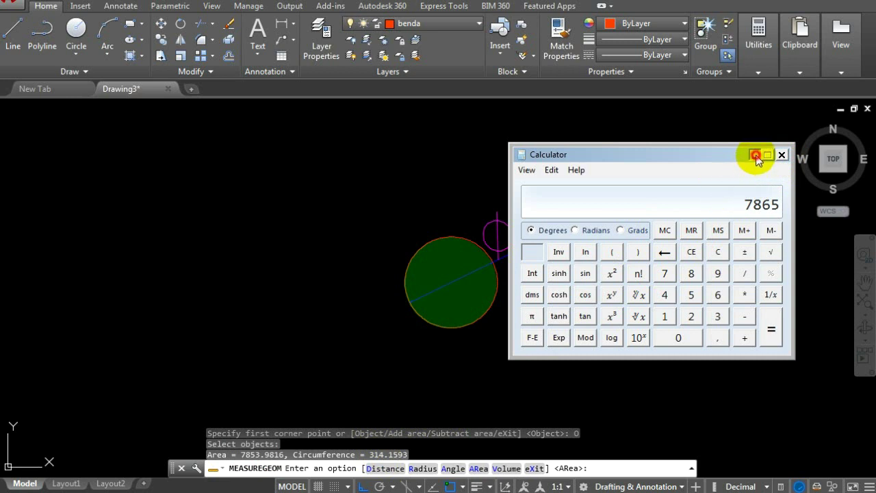
left_click(781, 154)
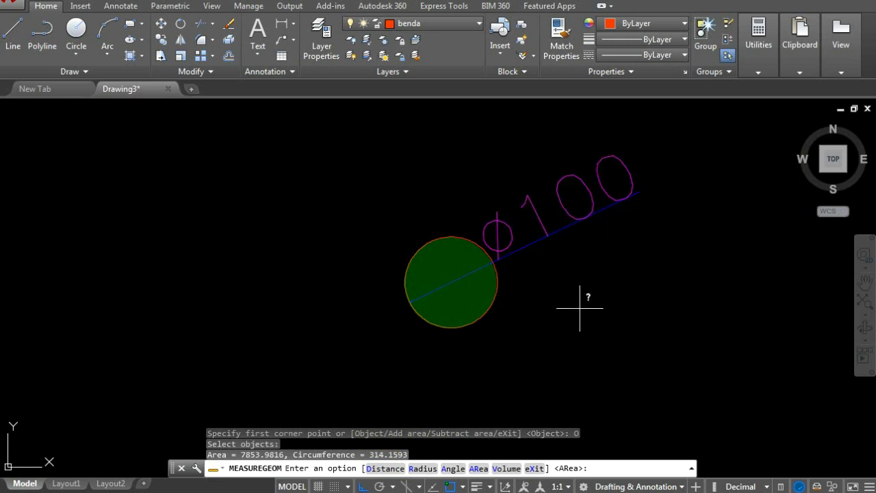
Cancel the area measurement and erase the Ø100 diameter dimension.
key("Escape")
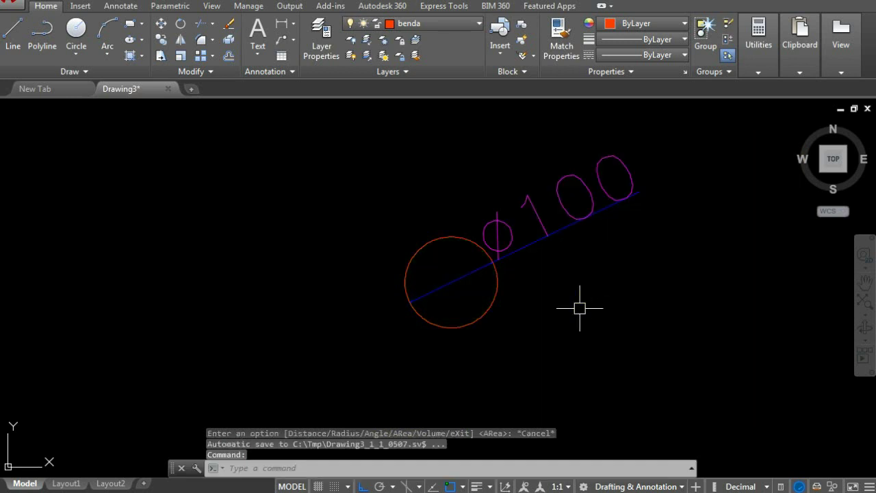
left_click(570, 226)
type("e")
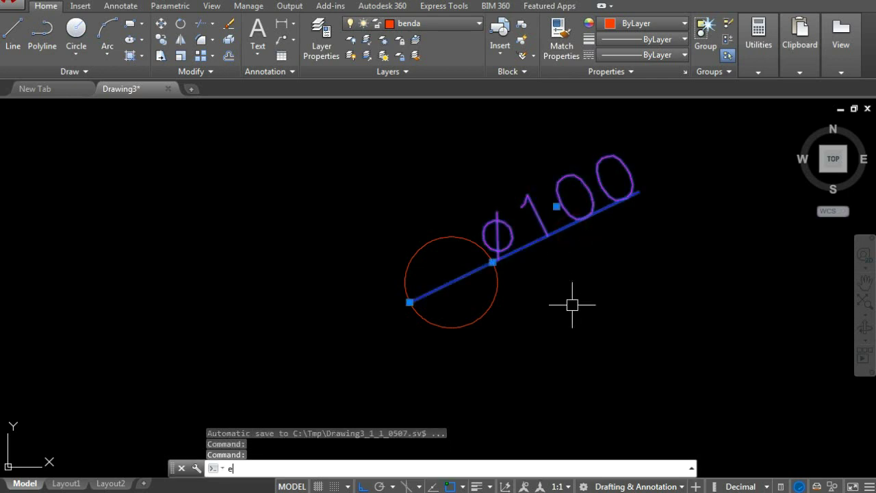
key("Return")
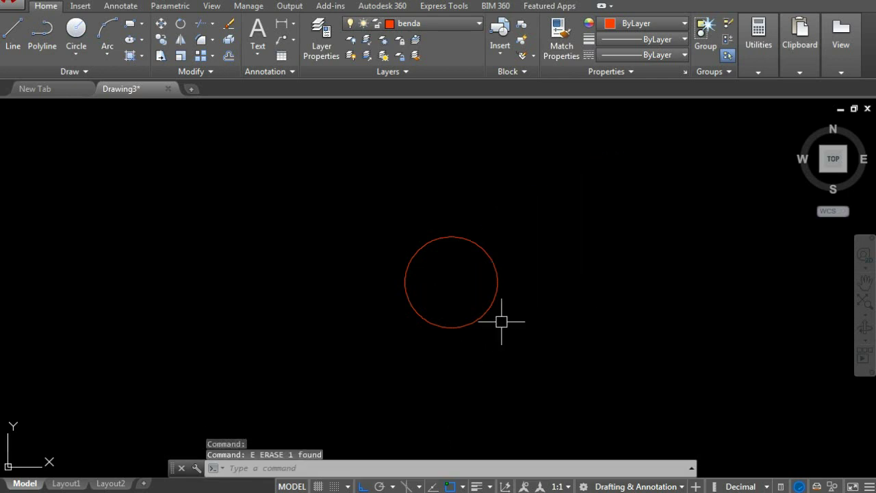
Clear the stray half-typed 'mm' measure command from the command line.
type("mm")
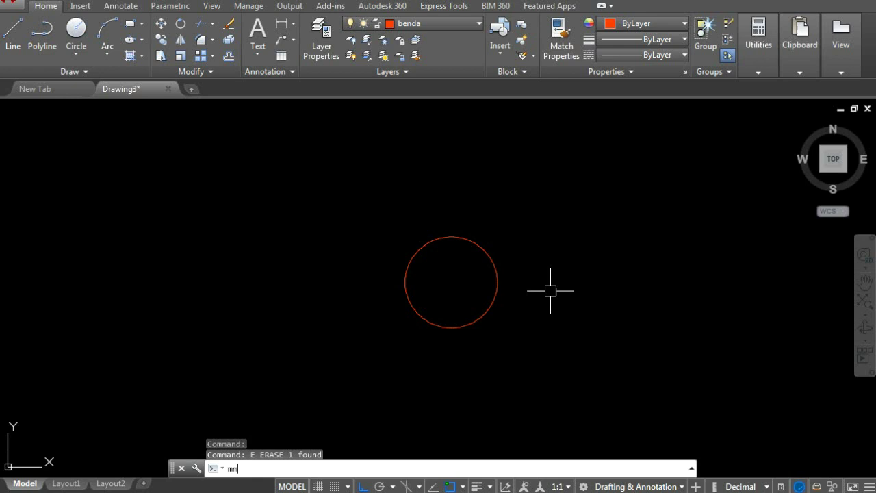
key("BackSpace")
key("BackSpace")
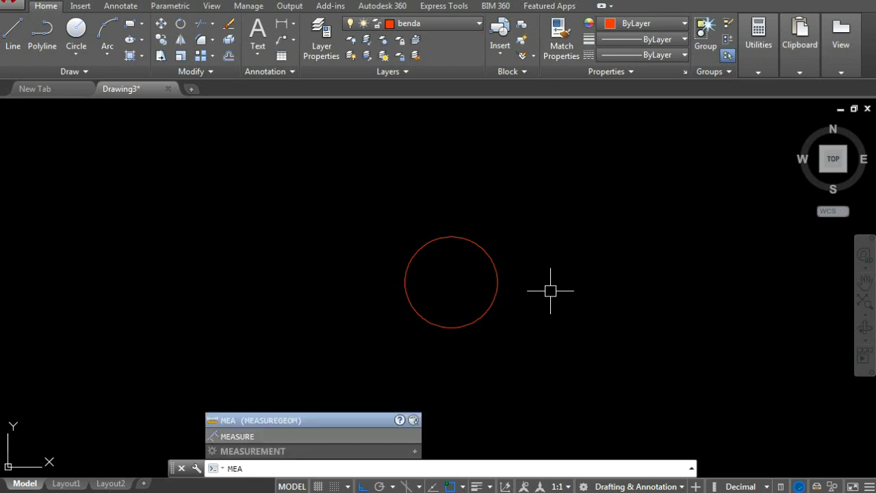
key("BackSpace")
key("BackSpace")
key("BackSpace")
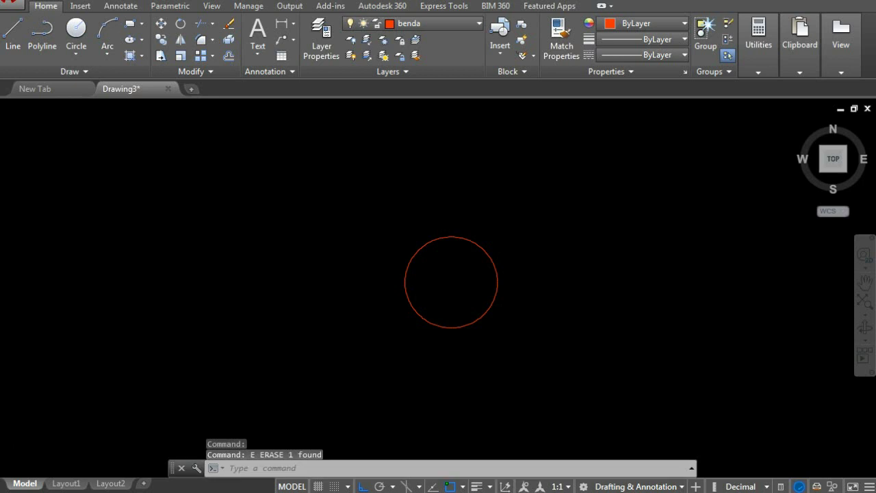
Zoom and pan the view so the red circle sits to the left.
scroll(390, 275, "down", 2)
scroll(497, 251, "up", 4)
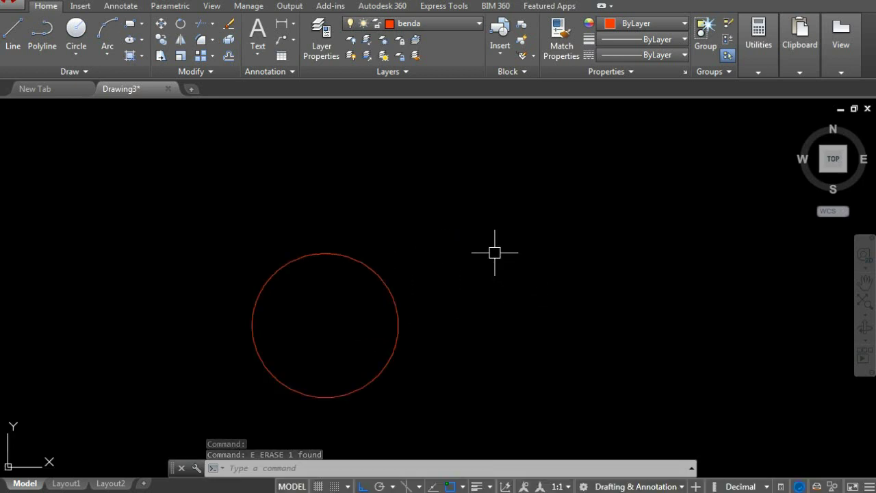
scroll(483, 274, "down", 2)
middle_click_drag(457, 321, 465, 284)
scroll(467, 258, "up", 2)
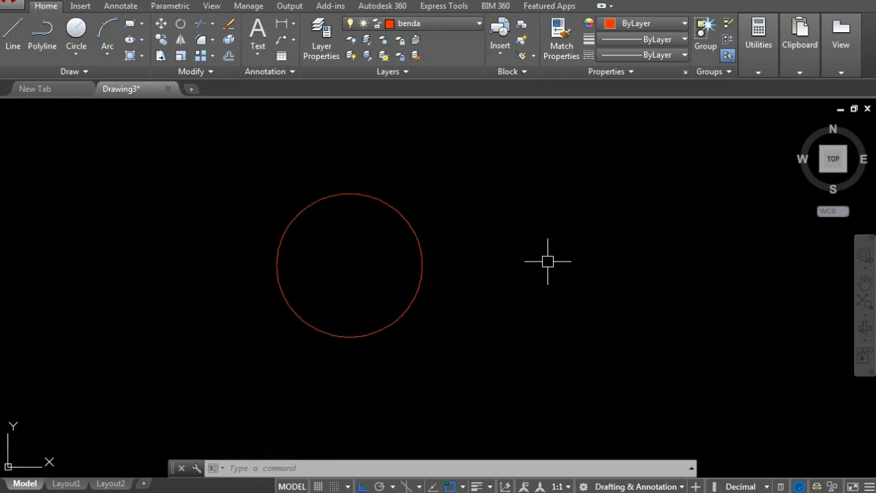
middle_click_drag(548, 258, 459, 262)
type("RE")
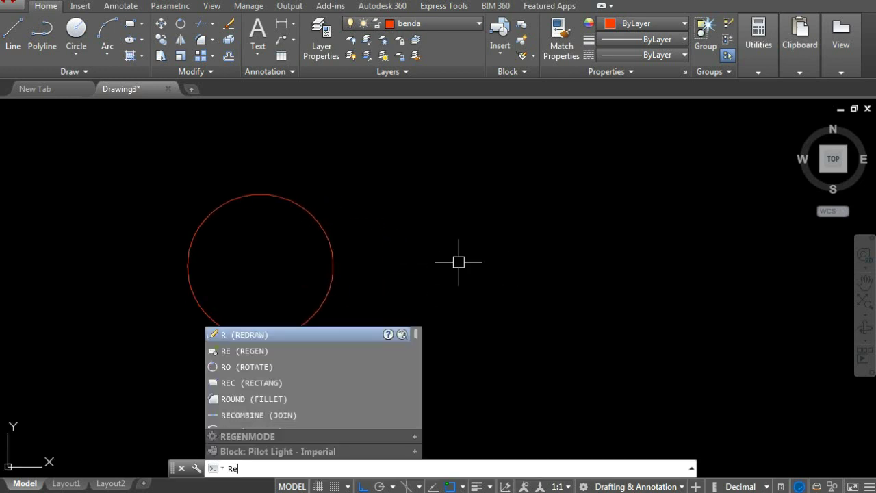
type("C")
Draw a 1200 by 2400 rectangle with its first corner beside the circle.
key("Return")
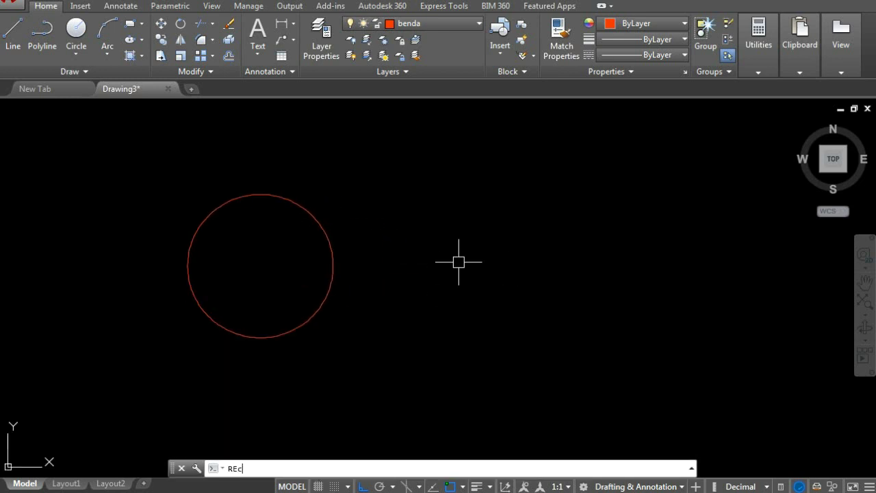
left_click(373, 349)
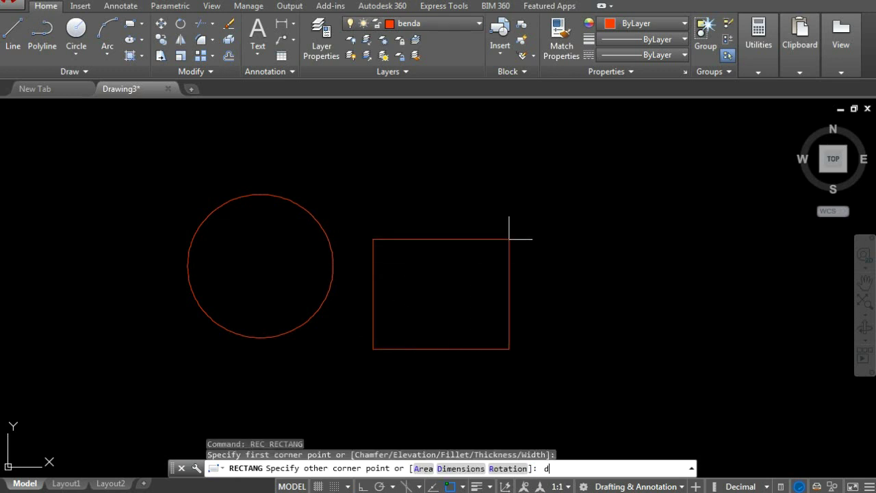
key("Return")
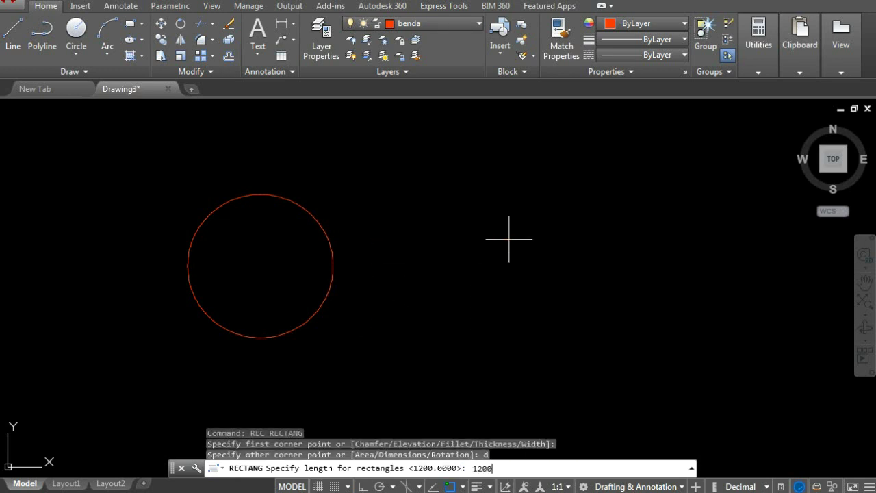
key("Return")
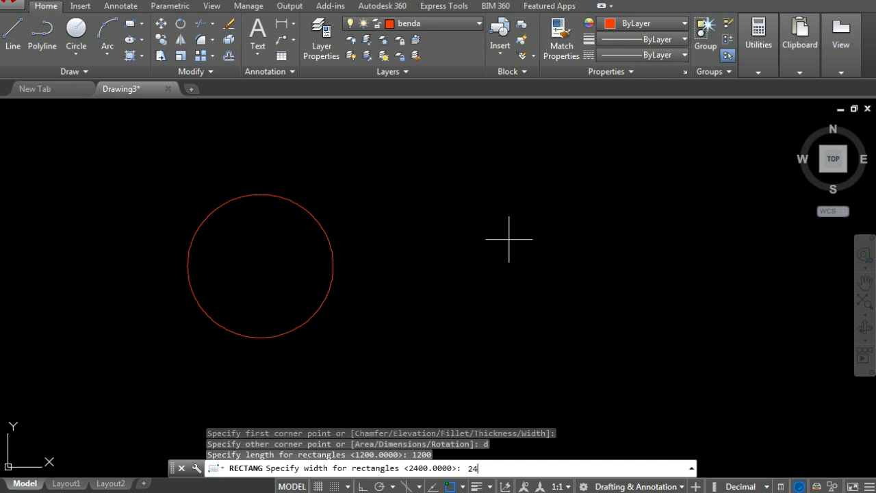
key("Return")
left_click(509, 239)
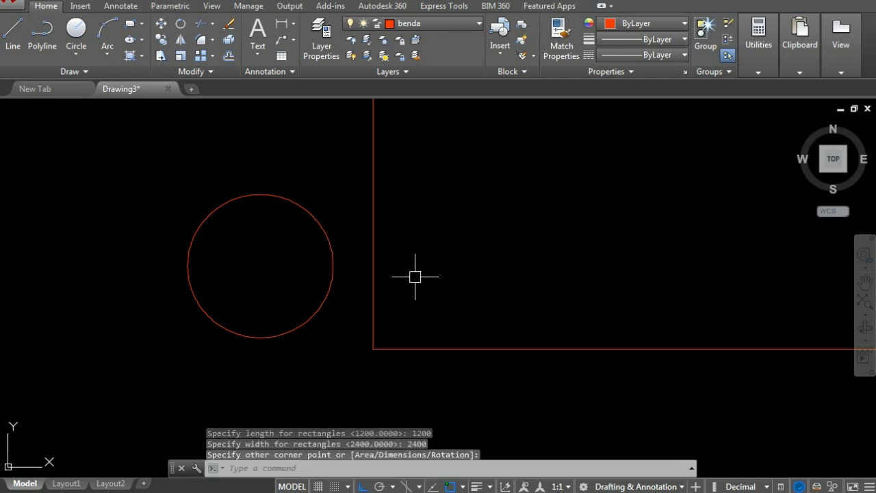
Regenerate the display and center the rectangle in the view.
scroll(411, 287, "down", 5)
type("re")
key("Return")
scroll(352, 313, "down", 3)
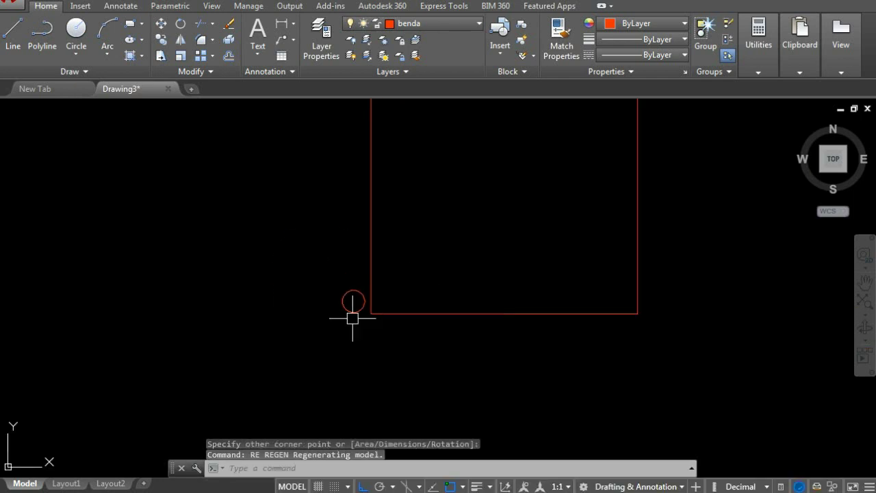
scroll(424, 287, "down", 2)
middle_click_drag(424, 287, 414, 272)
scroll(406, 282, "up", 2)
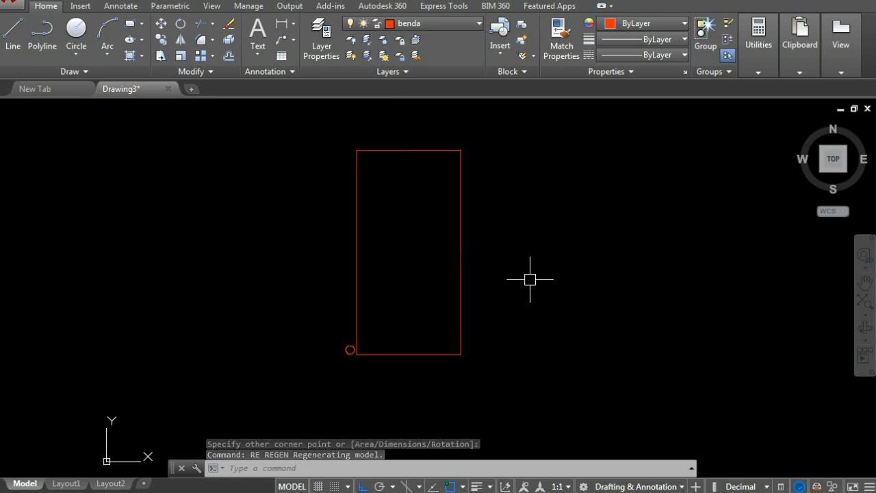
type("1is")
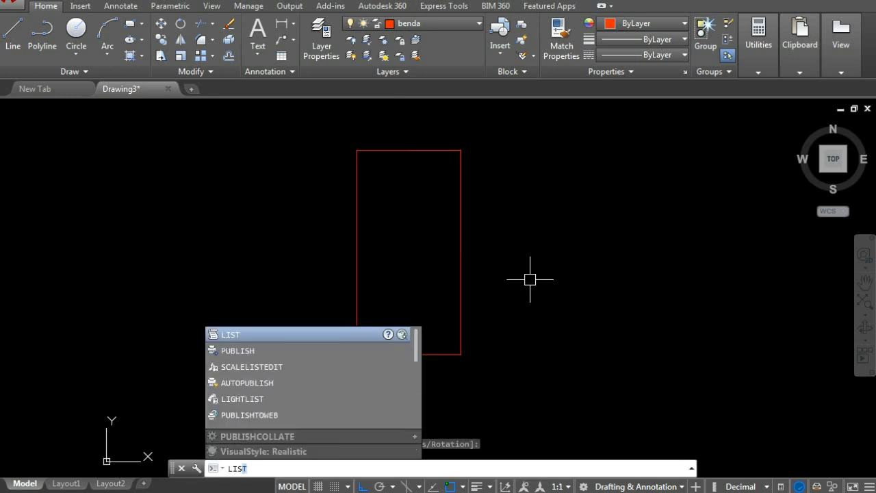
type("t")
LIST the rectangle, highlighting its 2880000 area and 7200 perimeter, then close the listing.
key("Return")
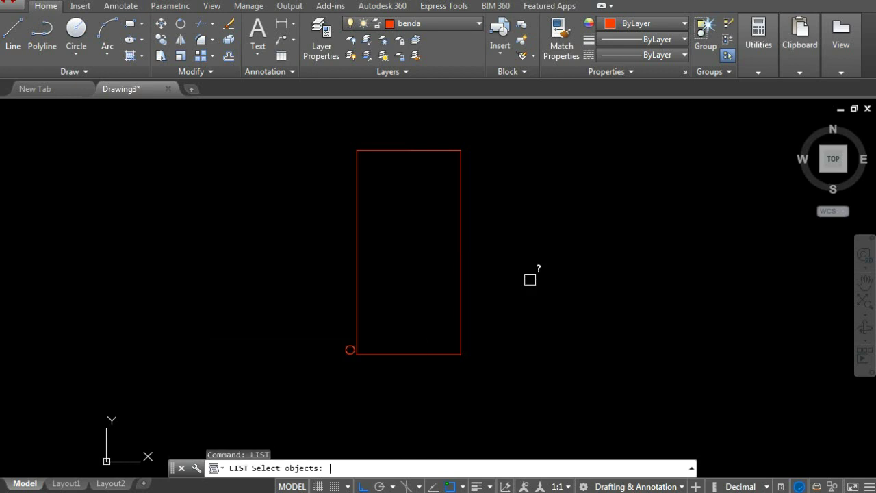
left_click(460, 276)
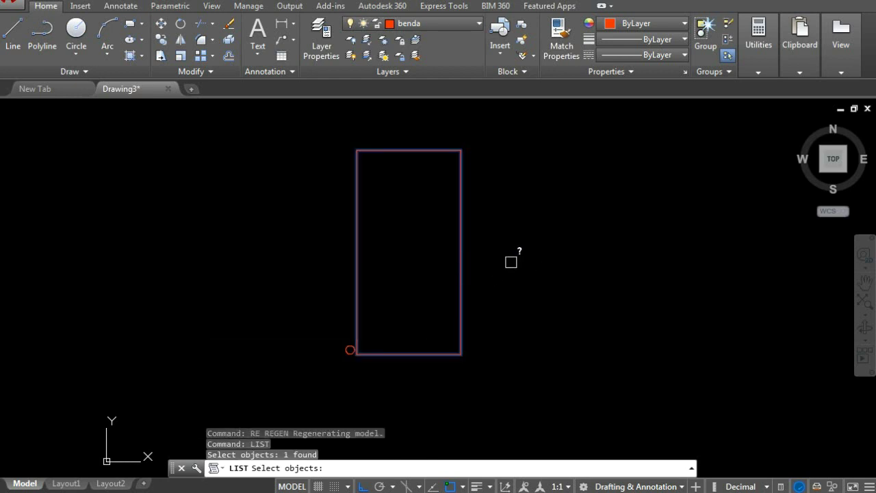
key("Return")
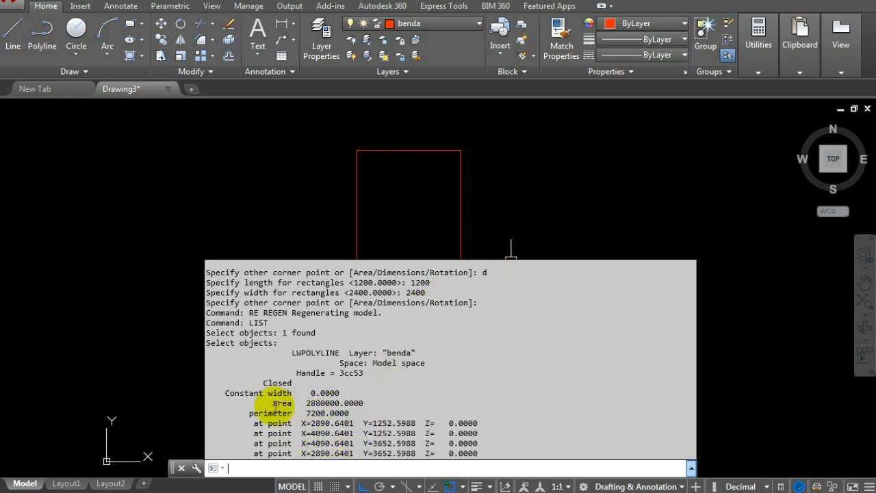
left_click_drag(268, 403, 385, 406)
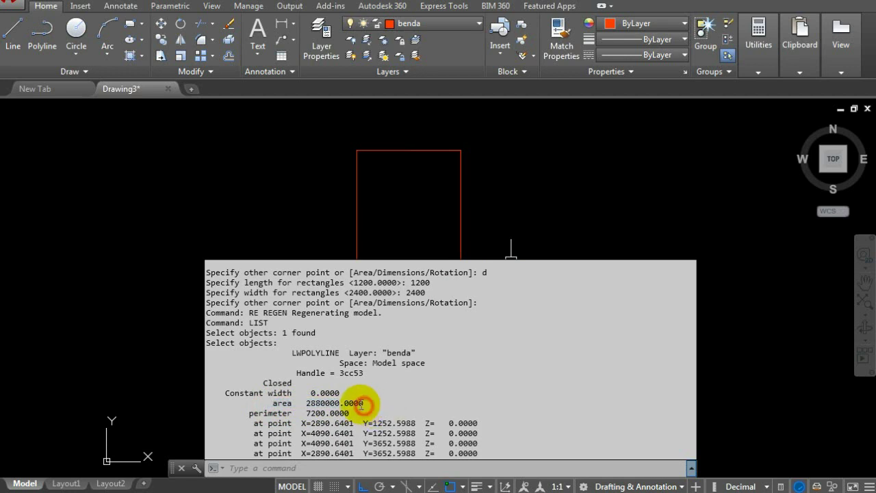
left_click_drag(361, 405, 270, 405)
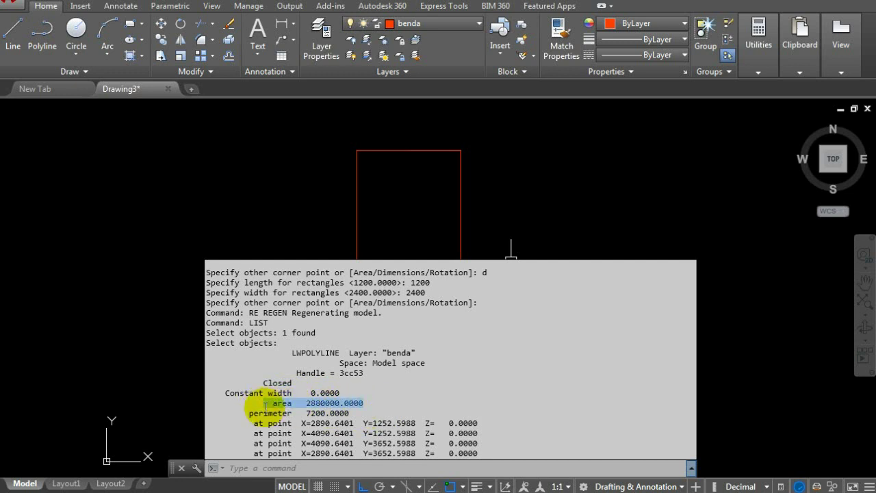
left_click(351, 408)
key("F2")
Clear Windows Calculator and compute 1200 × 2400 = 2880000.
key("alt+Tab")
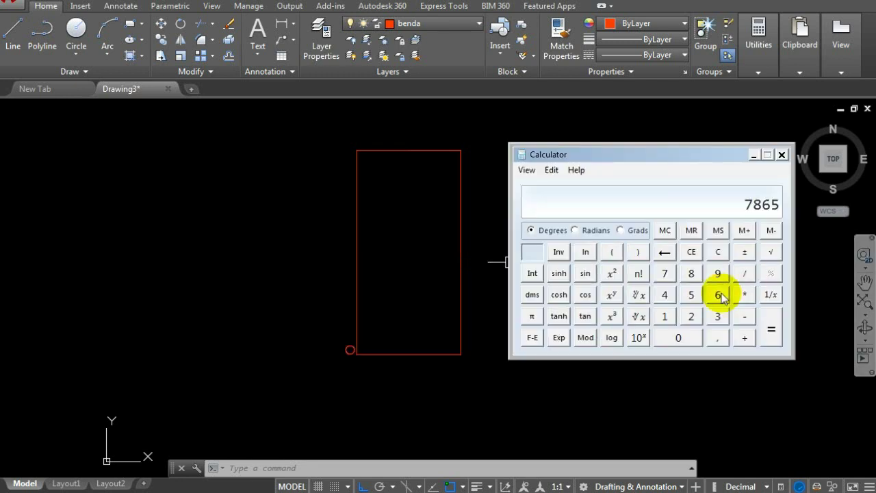
left_click(718, 253)
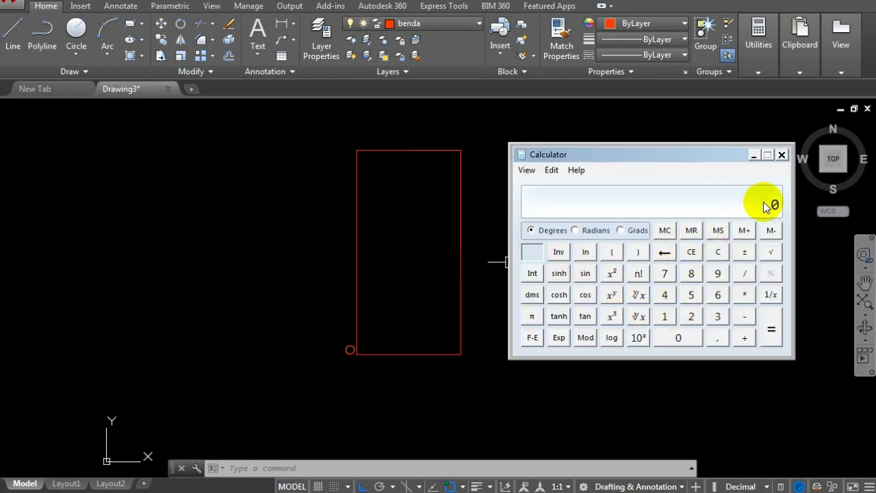
left_click(664, 314)
left_click(692, 314)
double_click(683, 339)
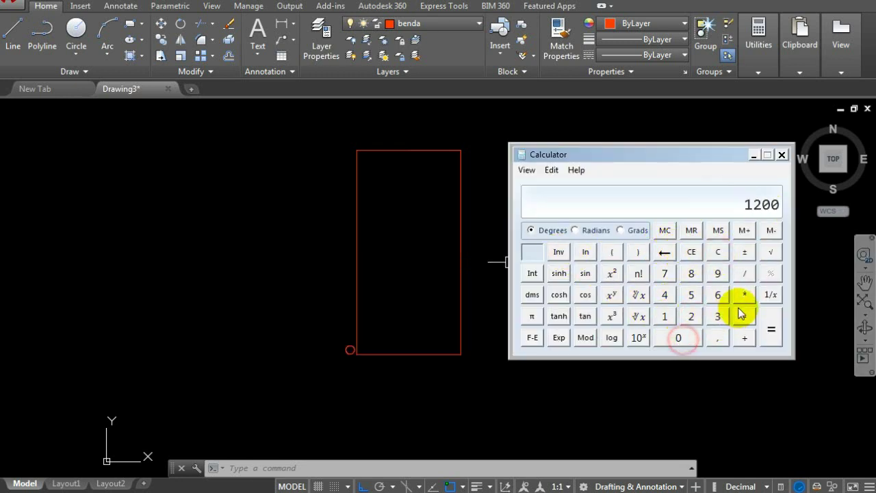
left_click(744, 294)
left_click(691, 316)
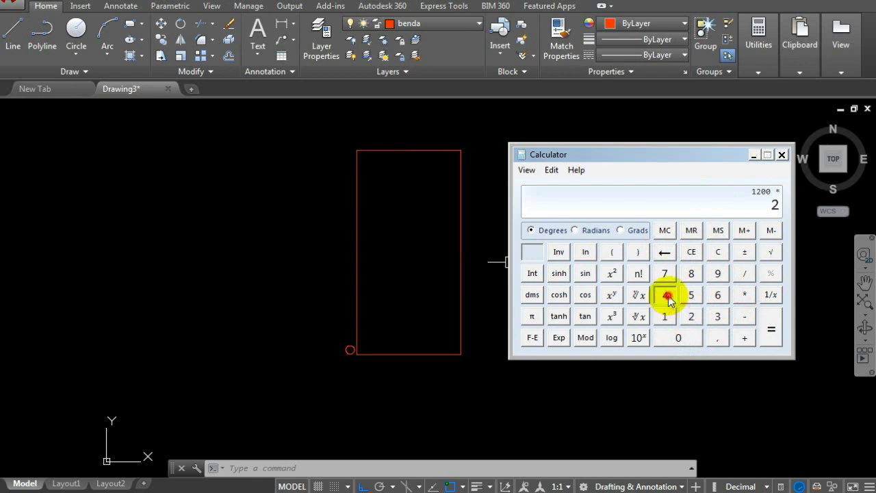
left_click(679, 339)
left_click(771, 329)
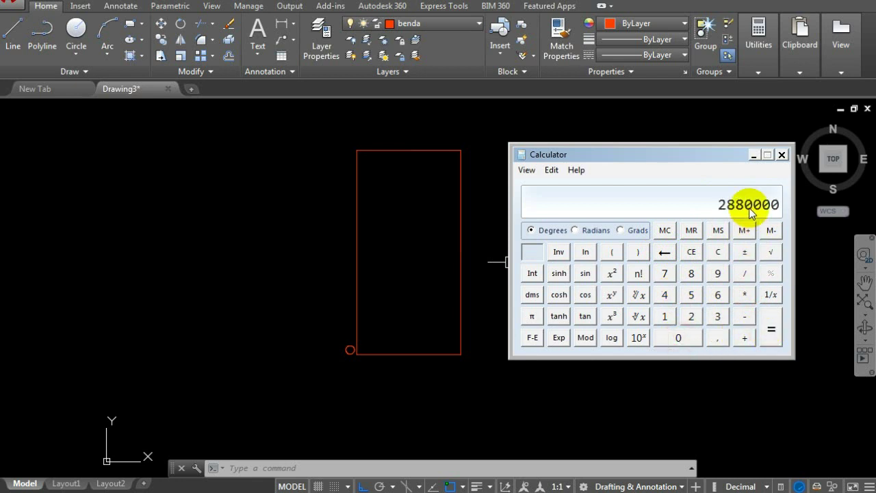
Compare the result with the listed area, then crossing-select the rectangle and circle.
left_click(755, 159)
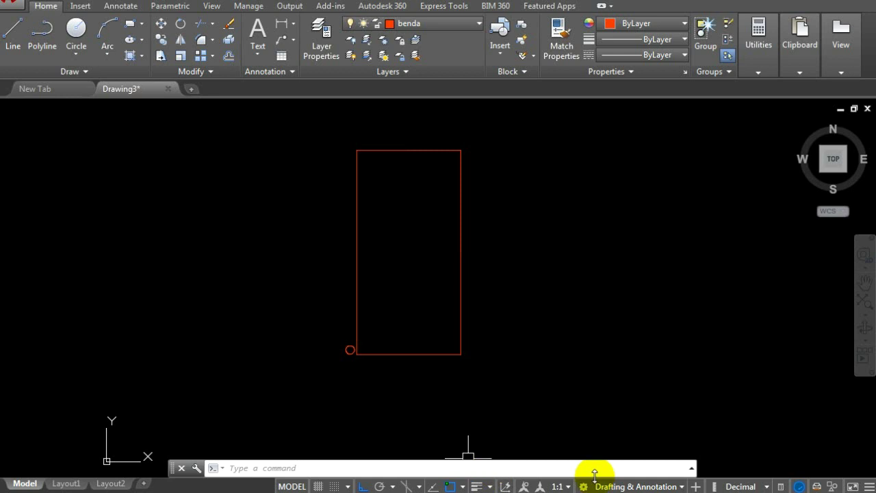
left_click(689, 468)
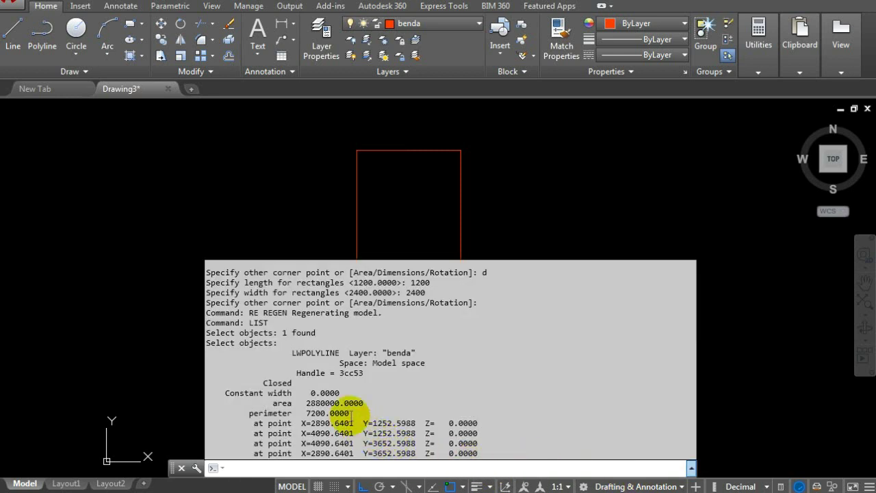
left_click(726, 207)
left_click(505, 140)
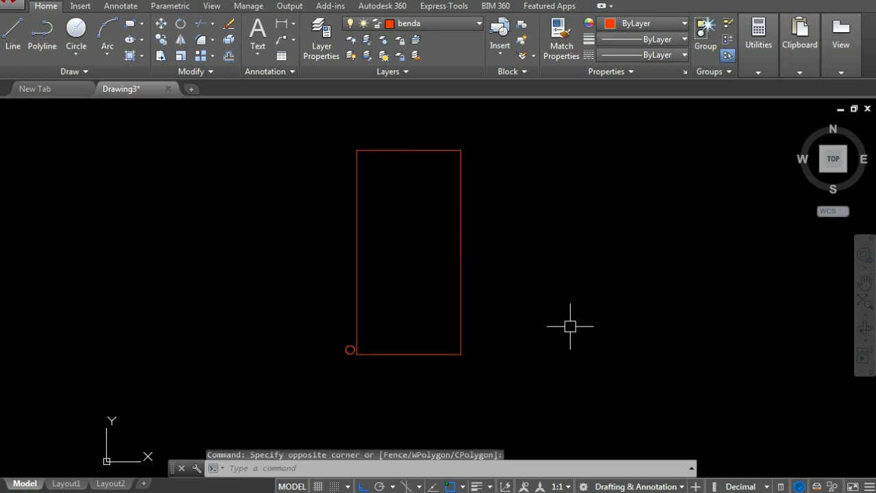
left_click(315, 412)
Delete the rectangle and circle and switch to the SE Isometric view.
right_click(267, 307)
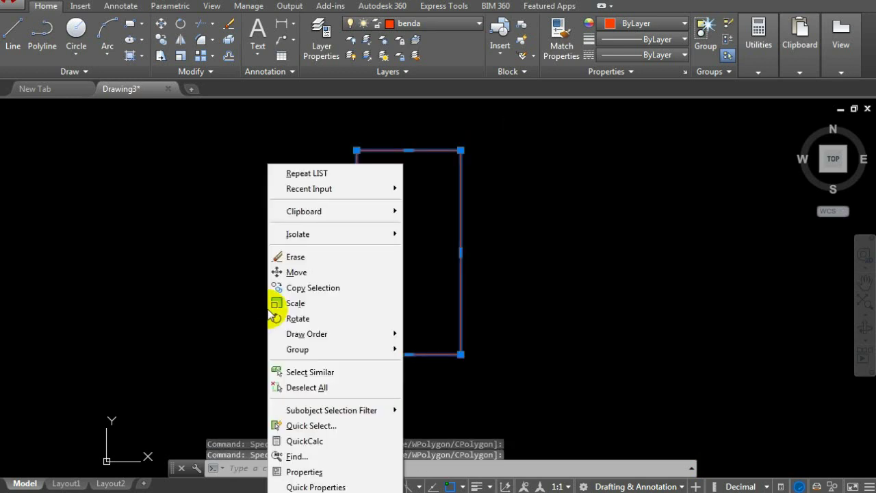
left_click(302, 257)
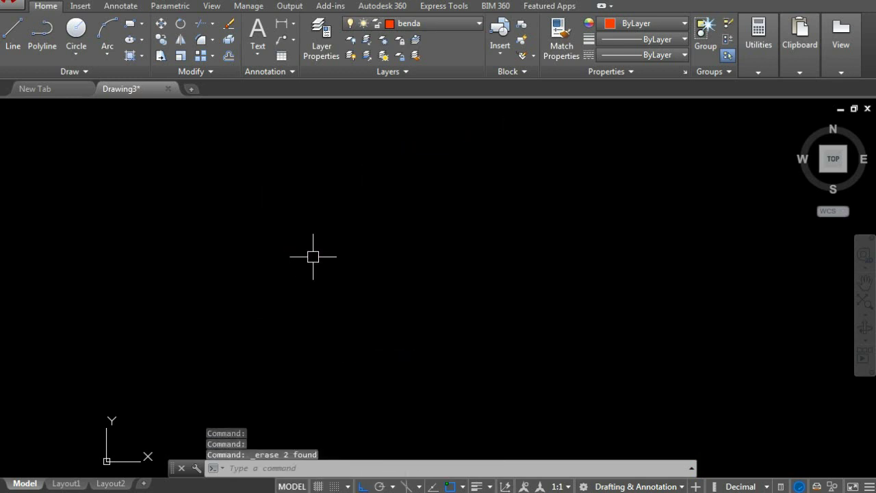
left_click(20, 110)
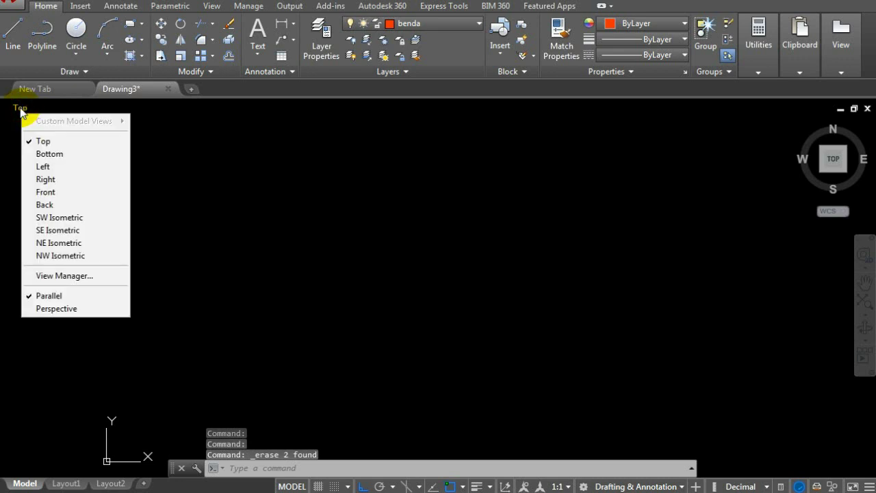
left_click(55, 230)
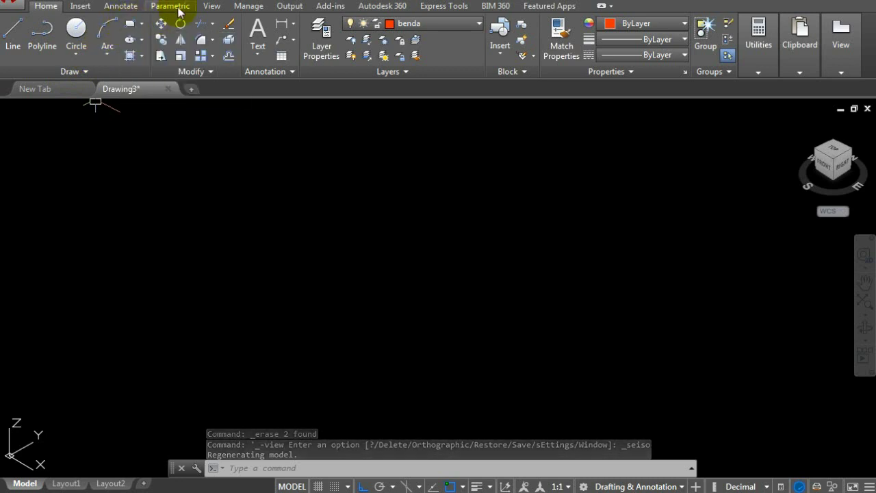
left_click(414, 272)
left_click(393, 287)
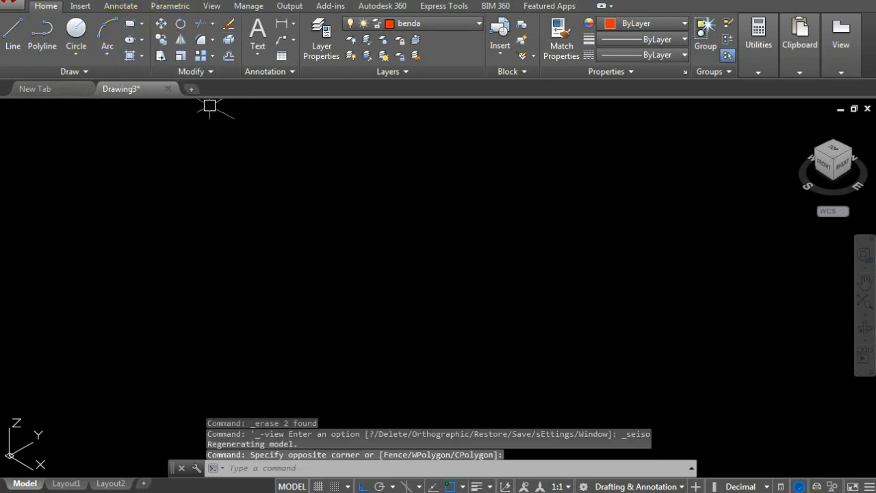
Draw a 100 by 100 square using the rectangle's Dimensions option.
left_click(129, 24)
left_click(392, 305)
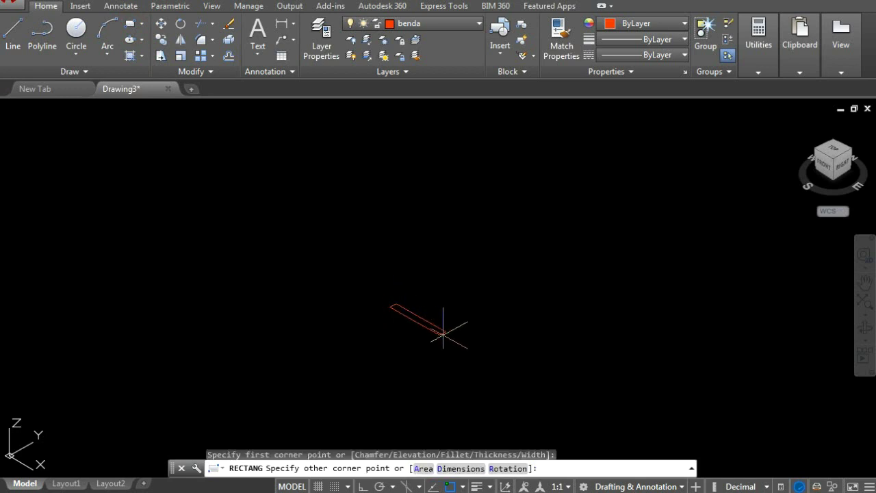
type("d")
key("Return")
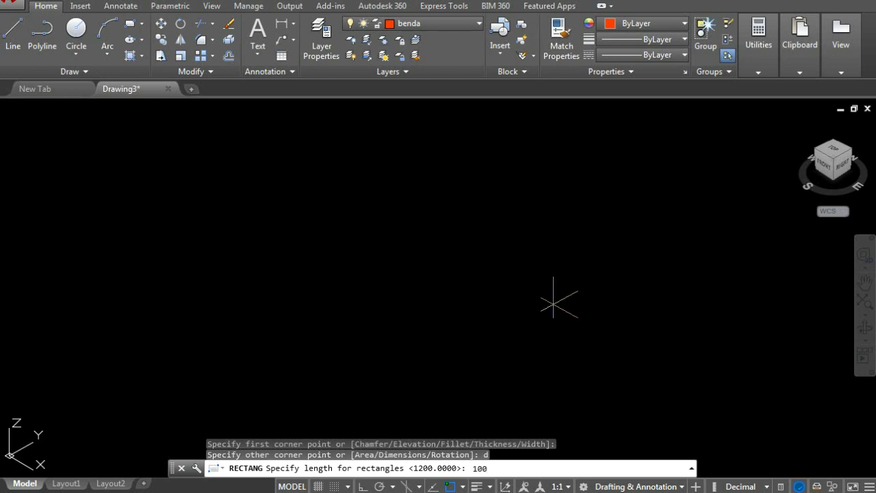
key("Return")
key("Return")
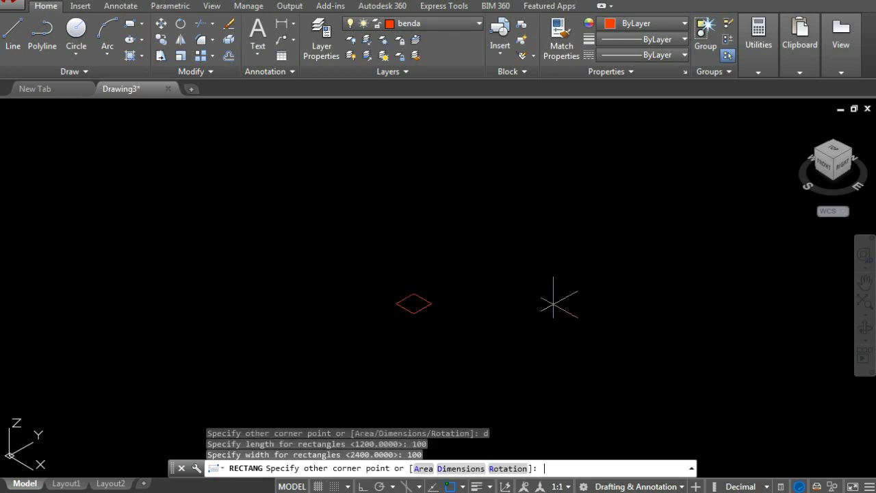
left_click(553, 304)
scroll(401, 307, "up", 5)
scroll(403, 312, "down", 3)
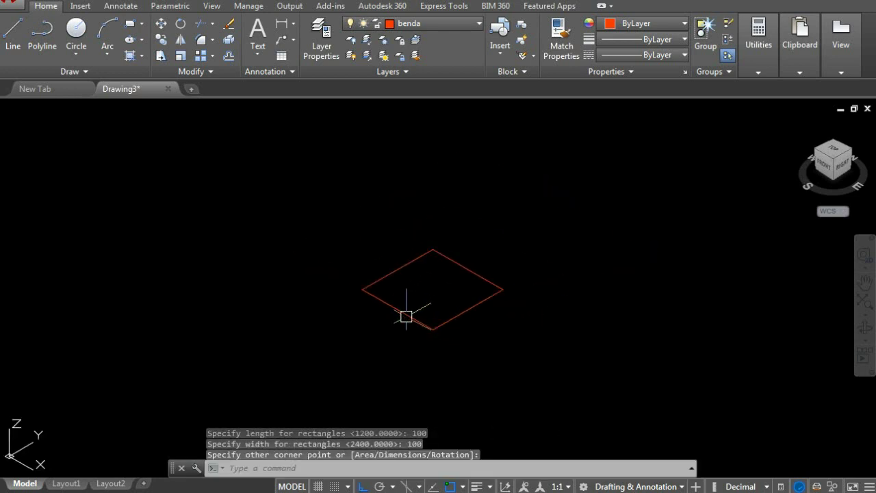
middle_click_drag(416, 317, 524, 307)
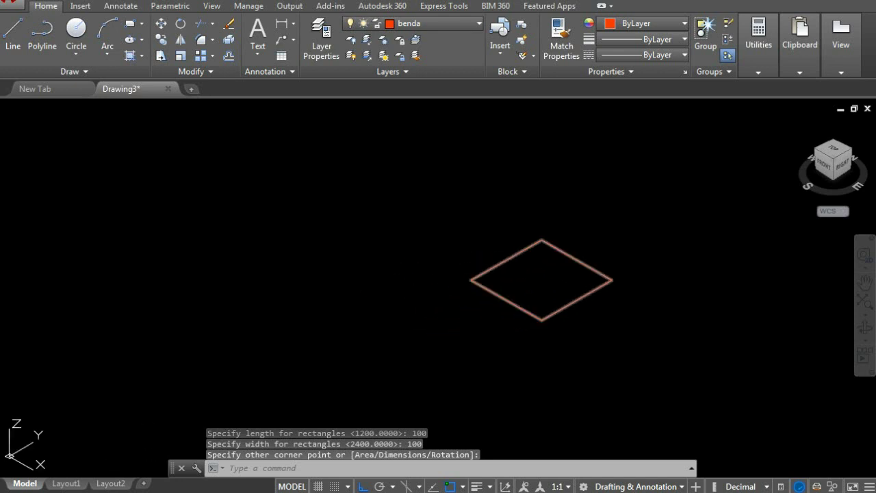
Move the square from its left corner to the origin 0,0.
type("m")
key("Return")
left_click(526, 308)
key("Return")
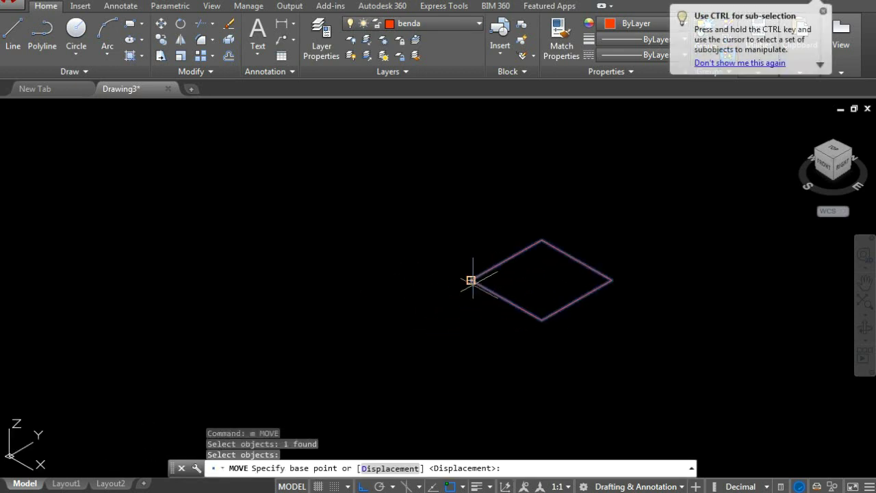
left_click(471, 279)
type("0")
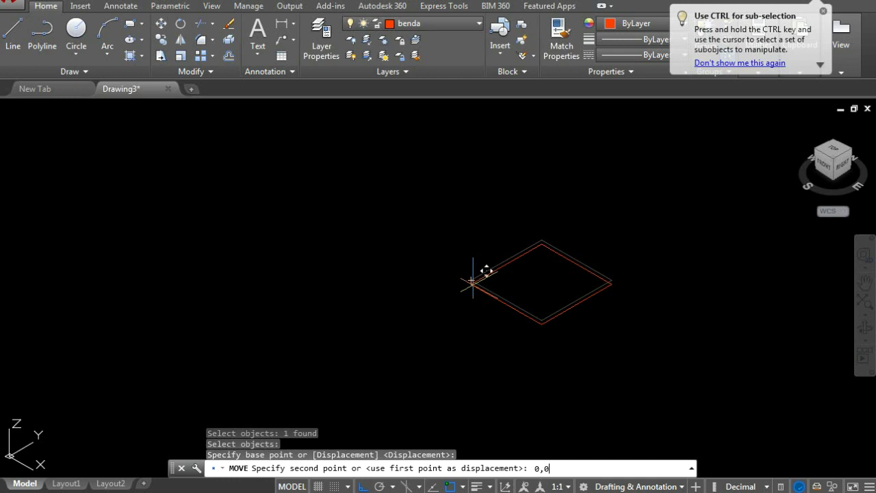
type(",0")
key("Return")
type("z")
key("Return")
Zoom to extents, start EXTRUDE and pick the 100 by 100 square as profile.
type("e")
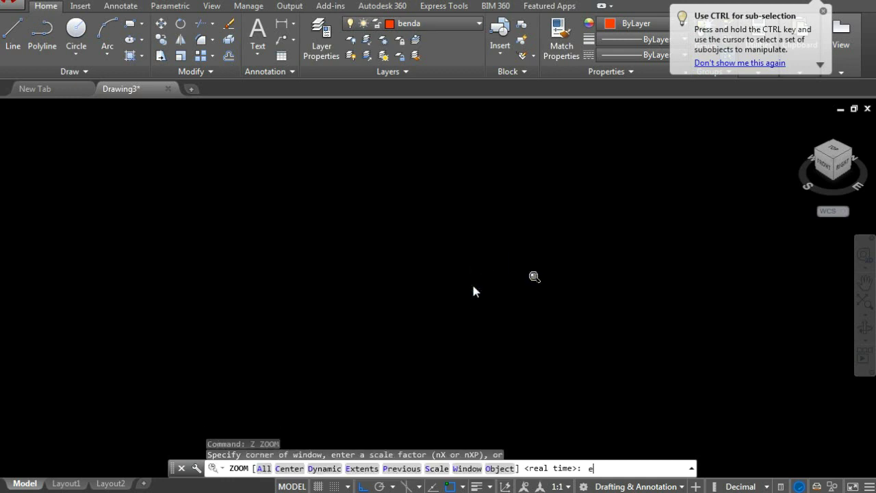
key("Return")
scroll(498, 293, "down", 2)
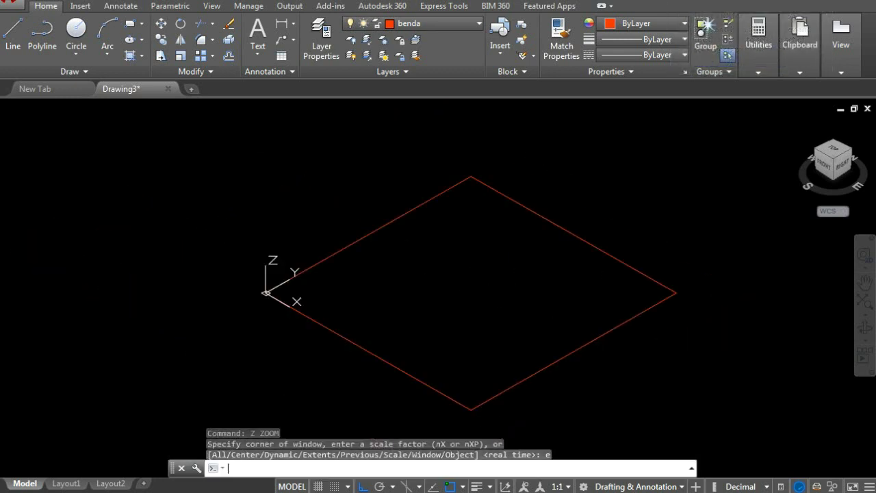
type("ext")
key("Return")
left_click(338, 251)
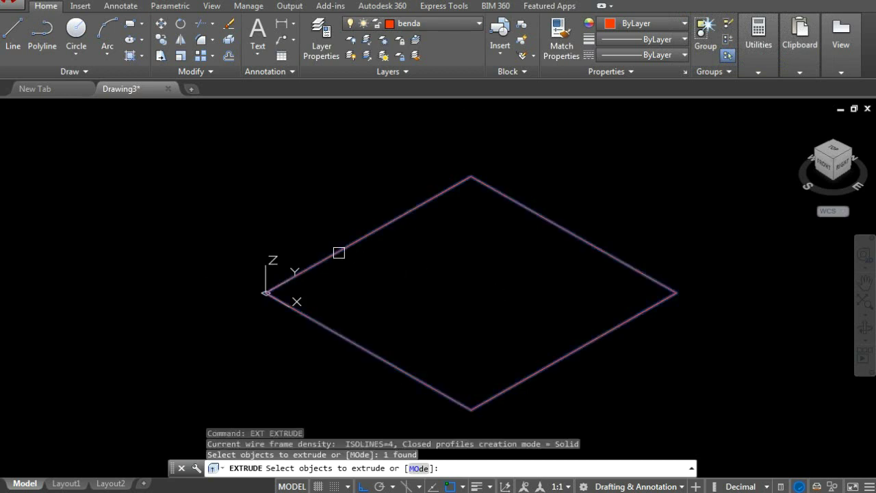
key("Return")
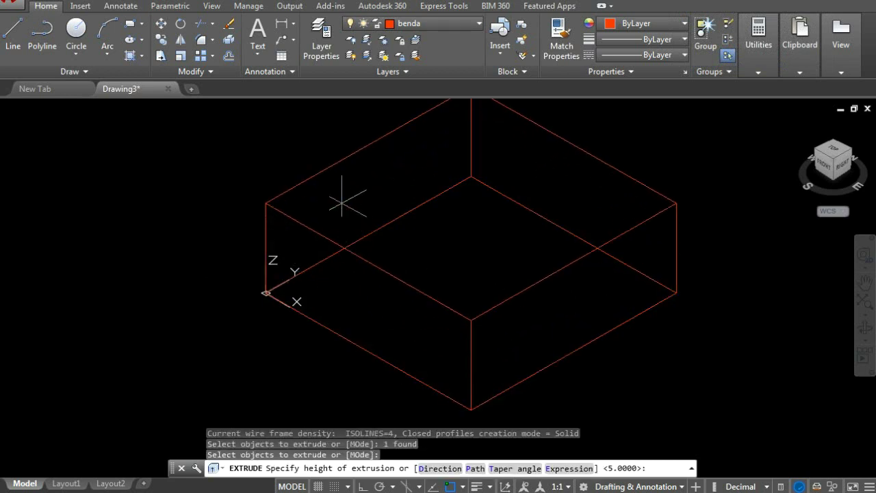
Extrude the square to a height of 100, forming the cube.
type("100")
key("Return")
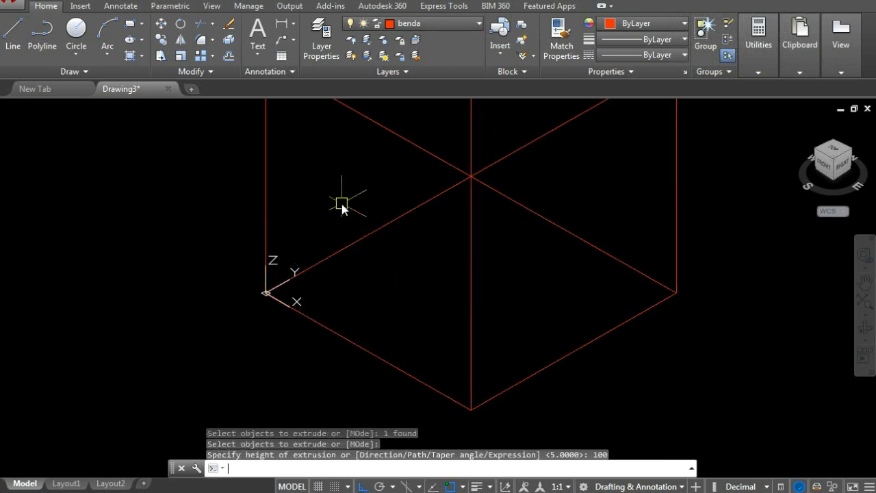
scroll(523, 284, "down", 5)
scroll(528, 277, "up", 2)
Switch the visual style to Realistic with VS.
type("v")
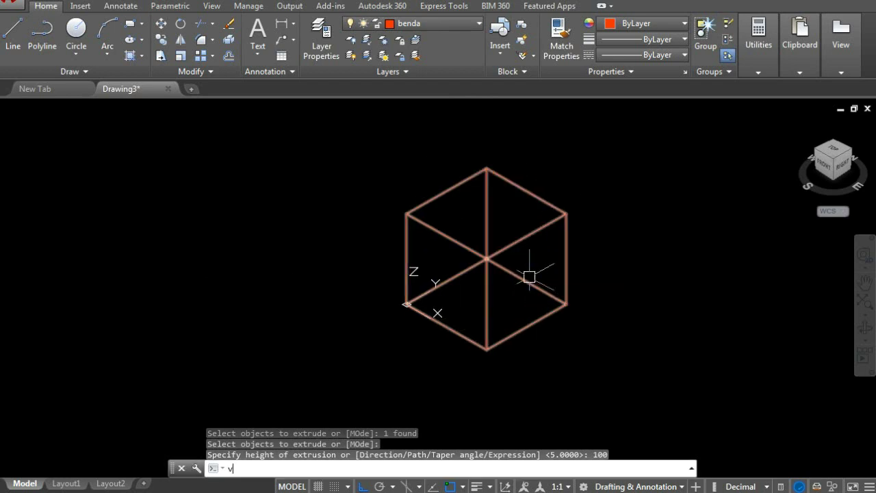
type("s")
key("Return")
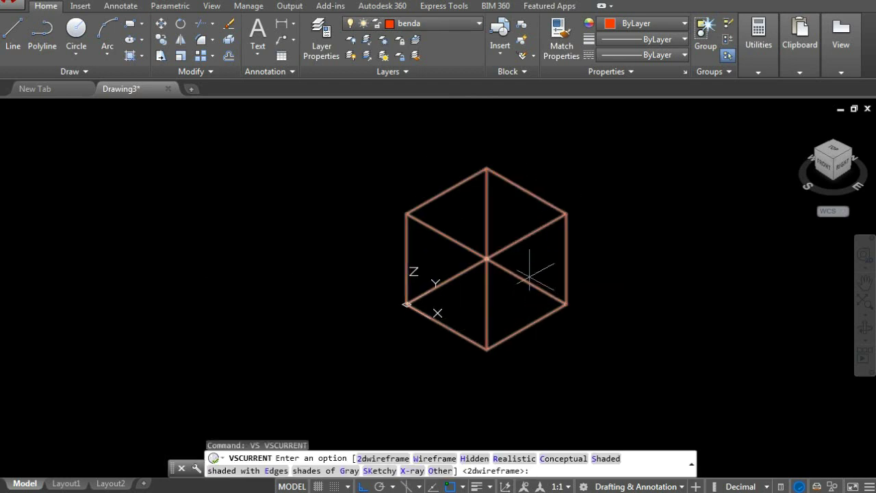
type("r")
key("Return")
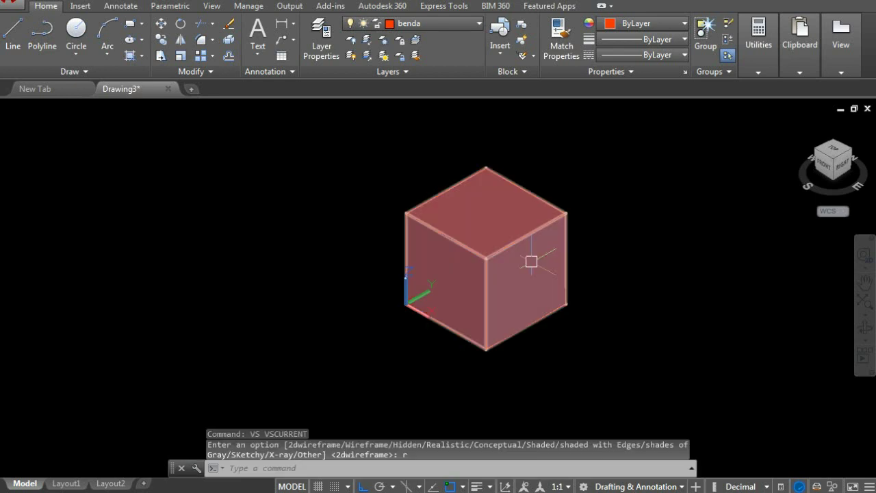
Select the cube, look at its colour choices, then deselect it.
left_click(555, 228)
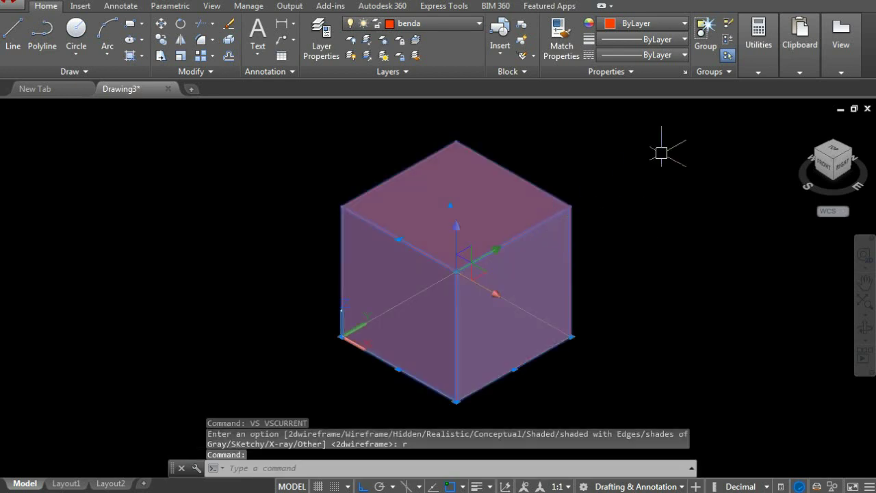
left_click(685, 24)
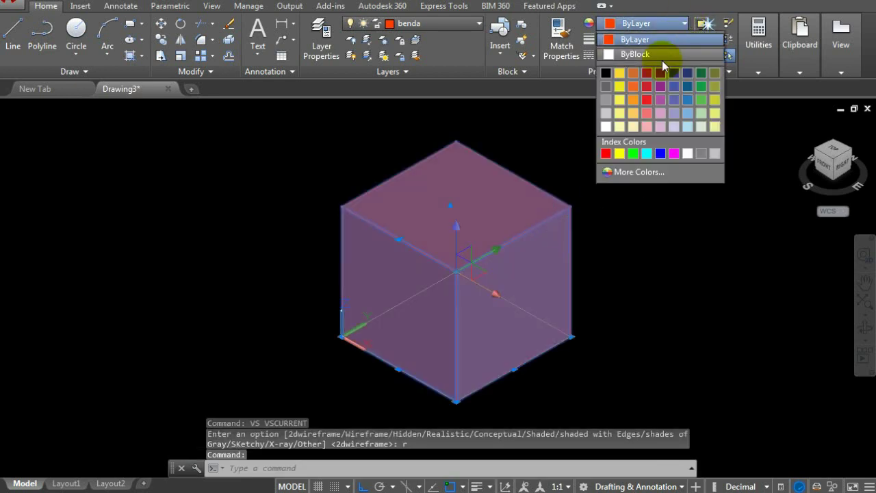
key("Escape")
key("Escape")
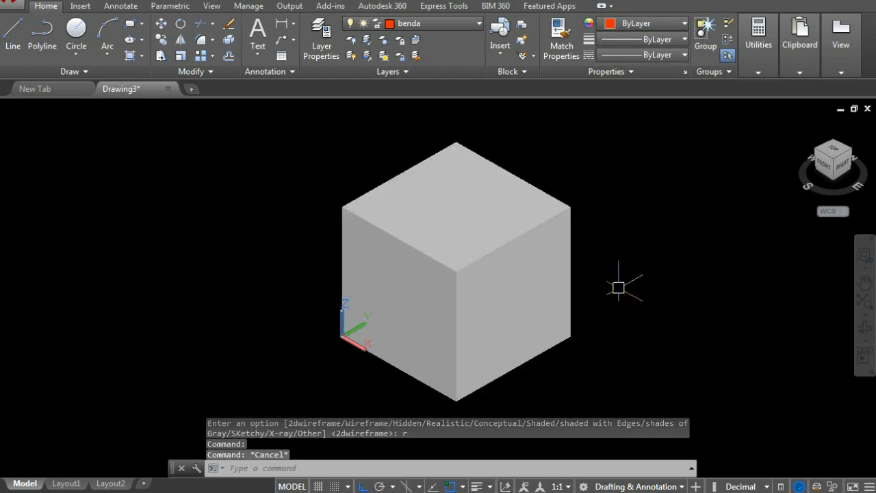
scroll(580, 270, "up", 2)
scroll(580, 270, "down", 3)
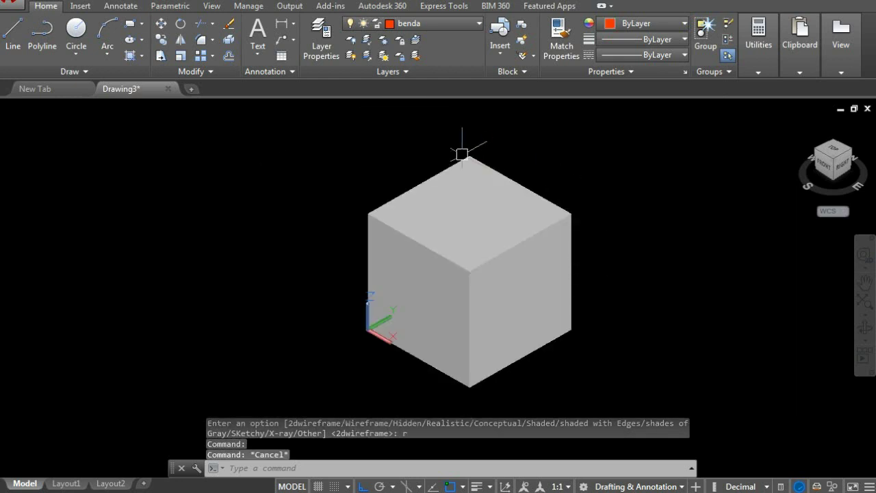
left_click(365, 274)
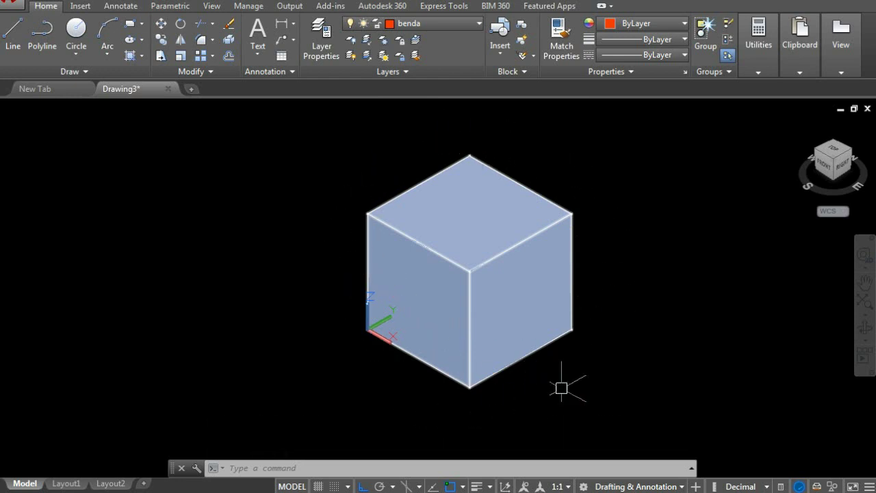
key("Escape")
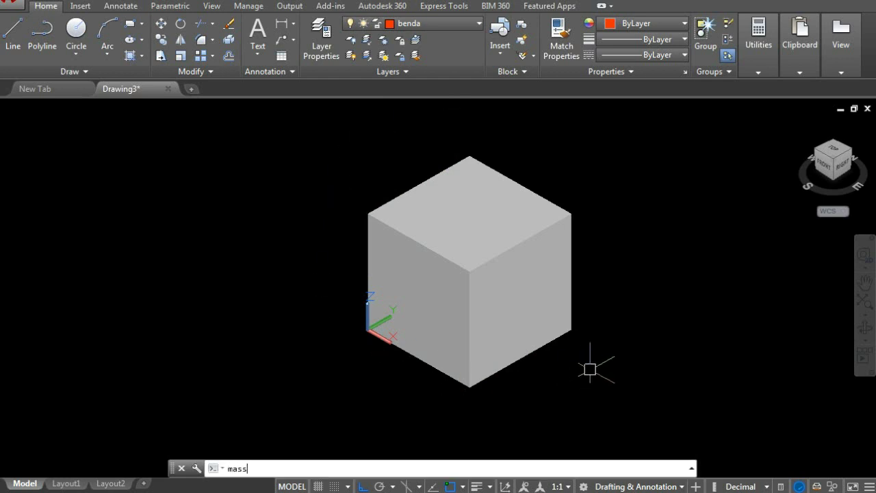
Run MASSPROP on the cube and mark the Y and Z extent lines in the report.
type("pro")
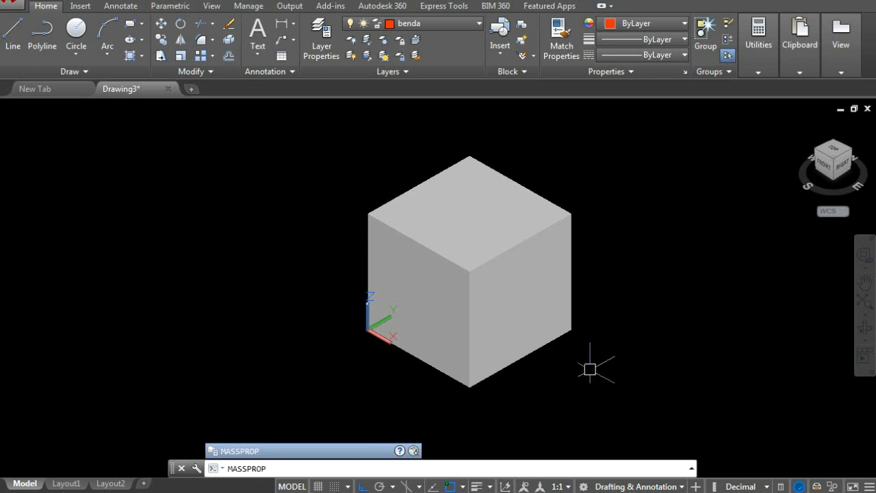
type("p")
key("Return")
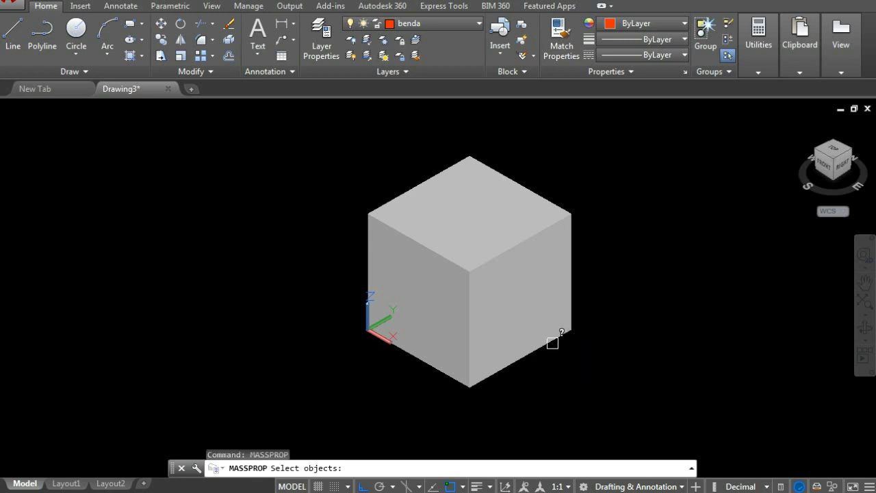
left_click(542, 334)
key("Return")
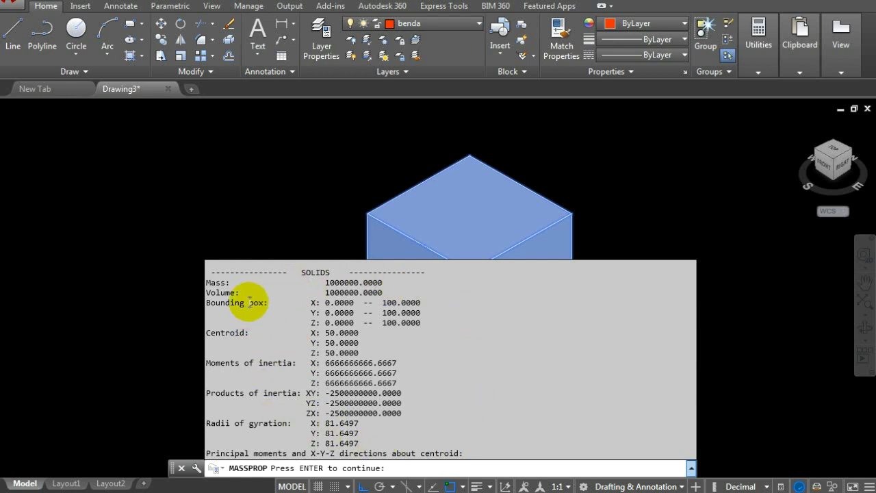
left_click_drag(321, 283, 426, 283)
key("Return")
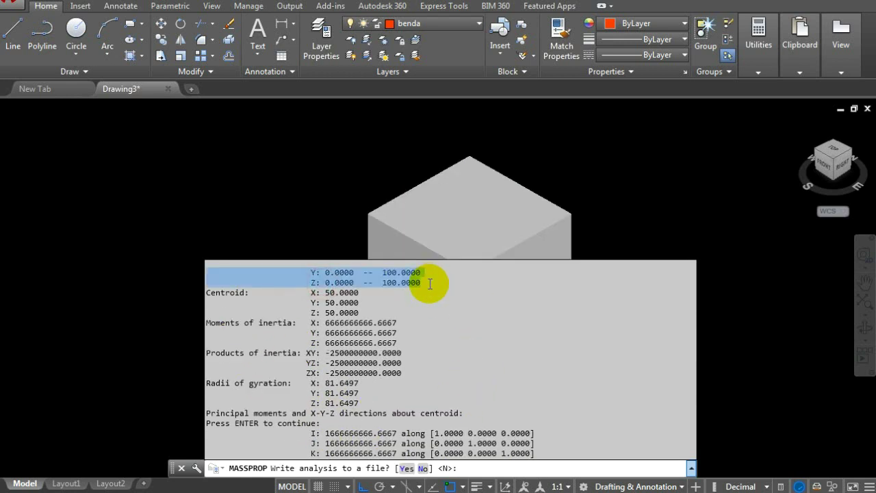
Review the mass-properties report, close it, and decline writing the analysis to a file.
scroll(381, 327, "up", 2)
scroll(381, 327, "up", 2)
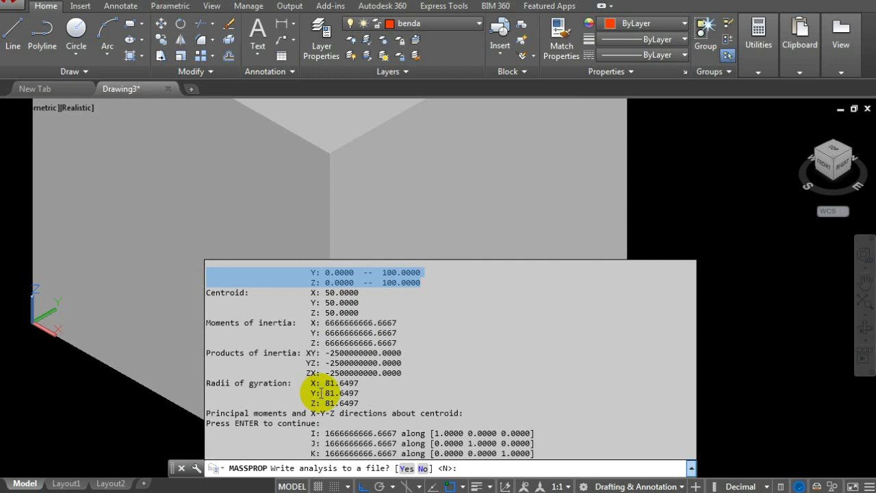
scroll(329, 372, "down", 3)
left_click(368, 380)
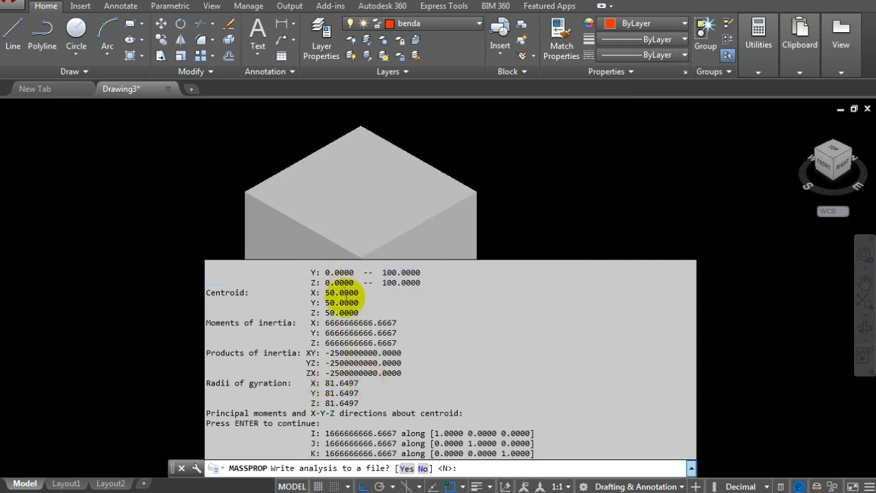
scroll(342, 301, "up", 2)
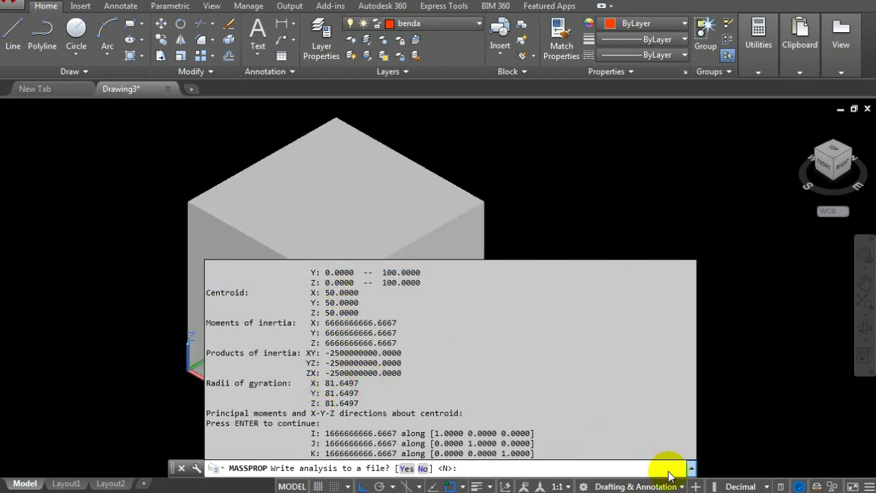
left_click(691, 468)
left_click(691, 468)
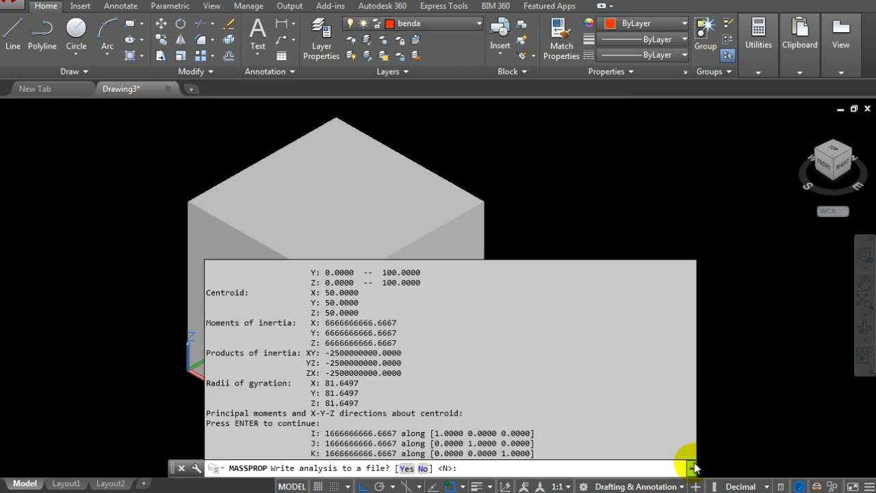
left_click(615, 196)
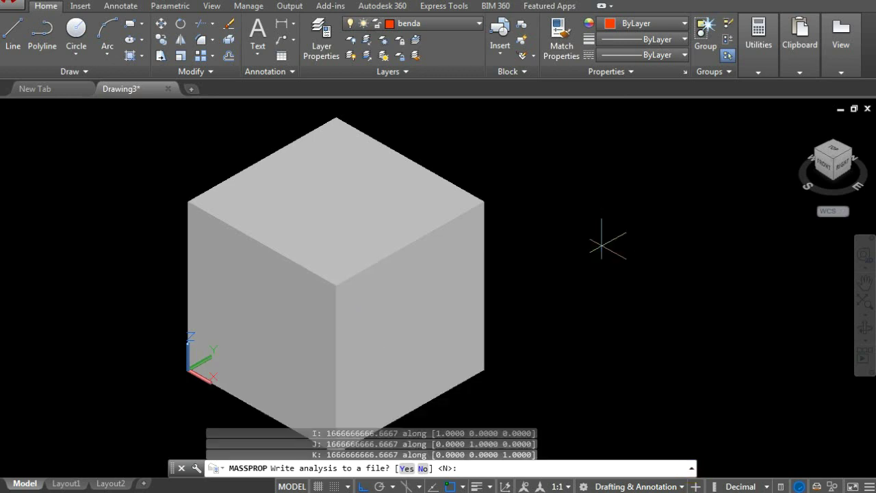
key("Escape")
key("Escape")
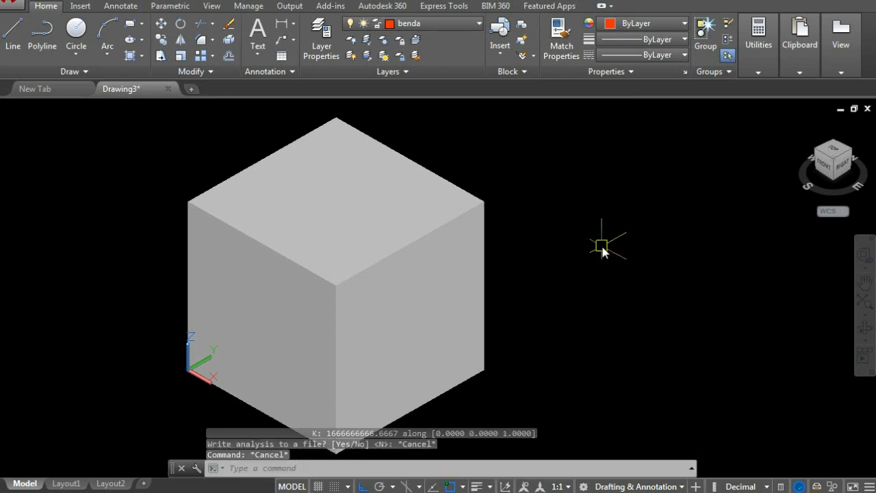
scroll(563, 265, "down", 1)
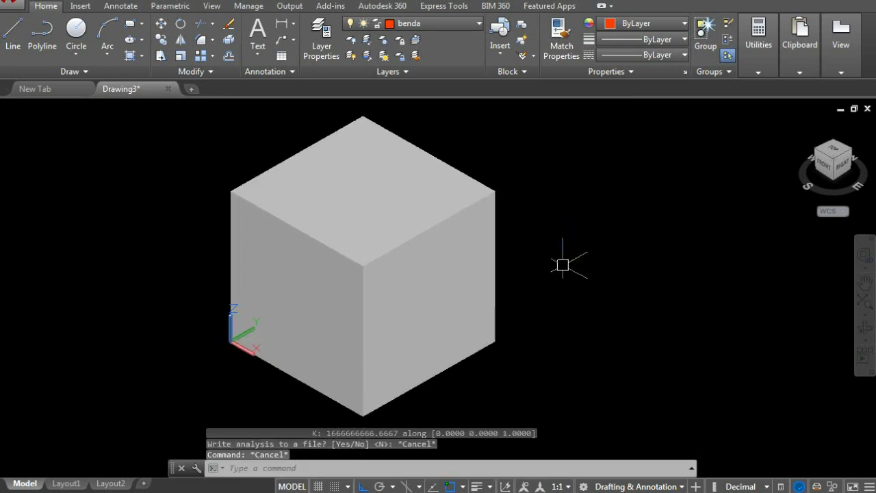
Measure the cube with MEASUREGEOM Volume > Object, reading 1000000.0000.
type("mea")
key("Return")
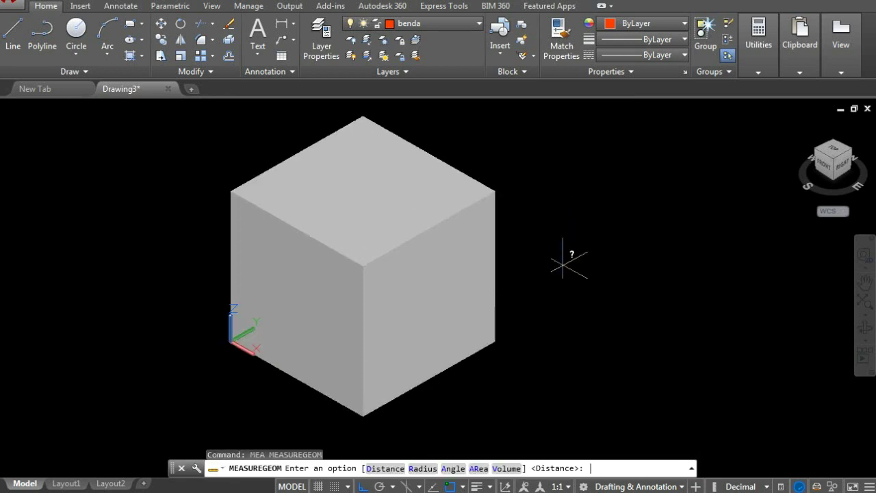
left_click(507, 470)
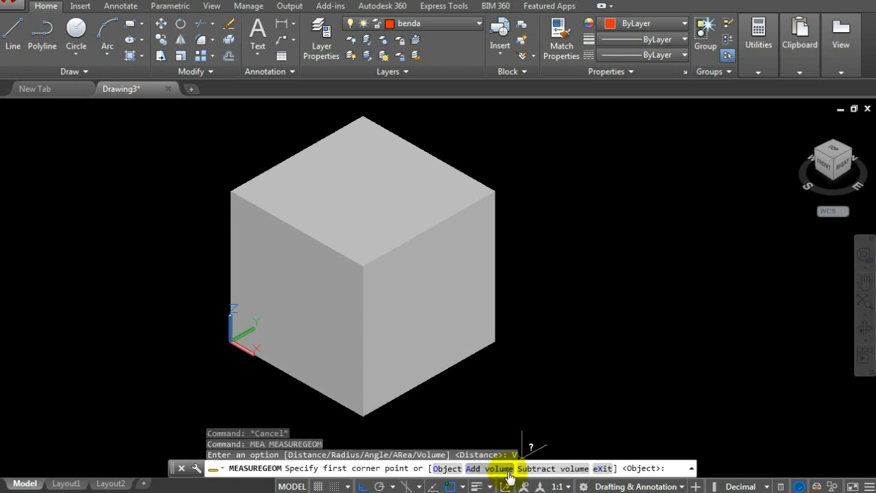
left_click(441, 469)
left_click(493, 338)
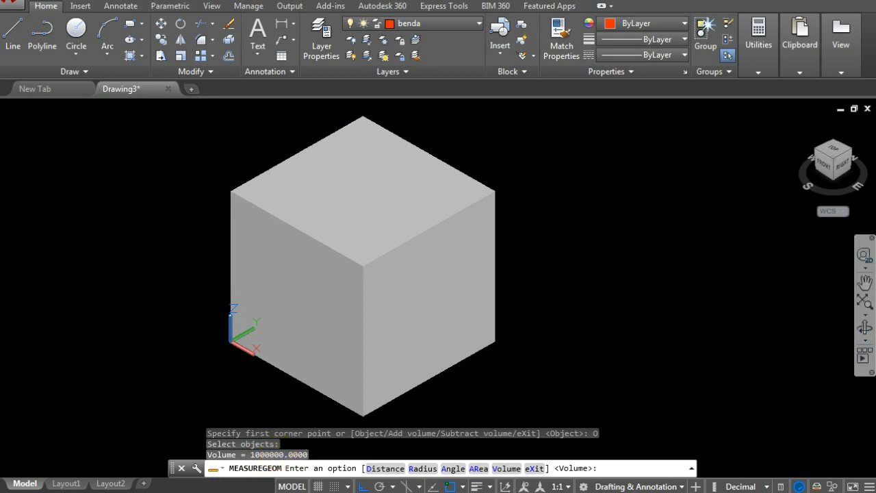
key("alt+Tab")
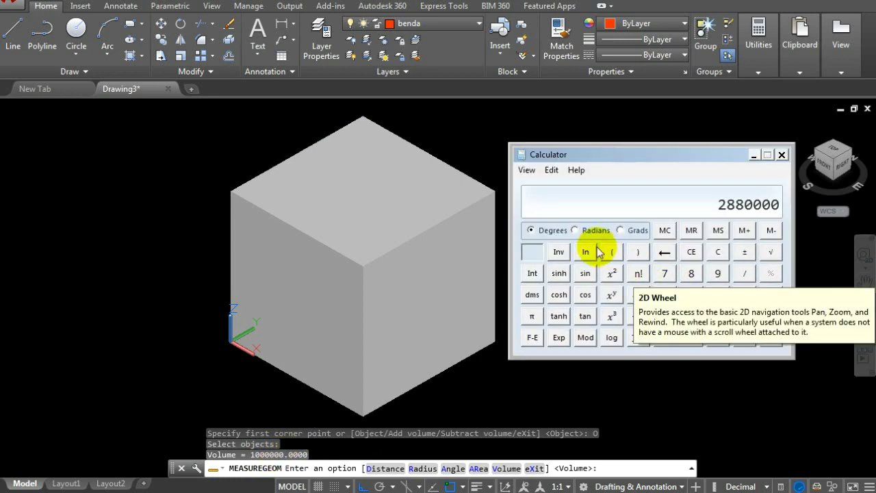
Multiply 100 × 100 × 100 in Calculator to get 1000000, close it, and cancel the volume measurement.
left_click(717, 251)
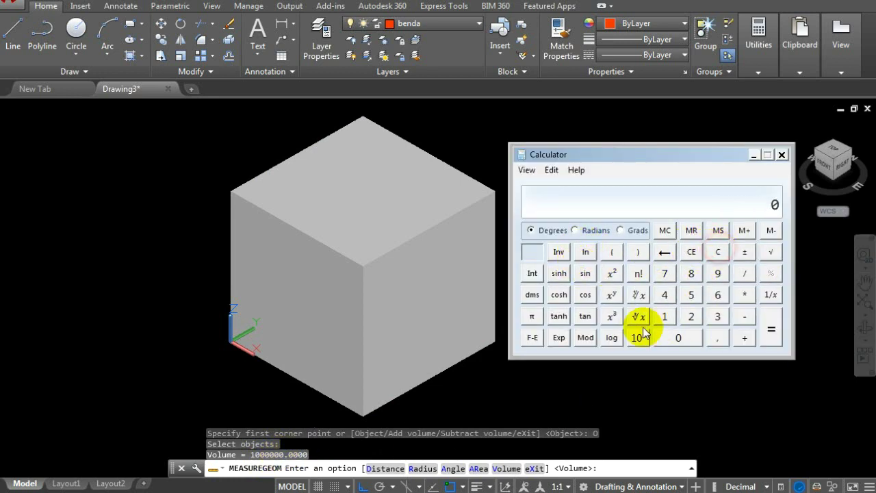
left_click(675, 336)
left_click(675, 337)
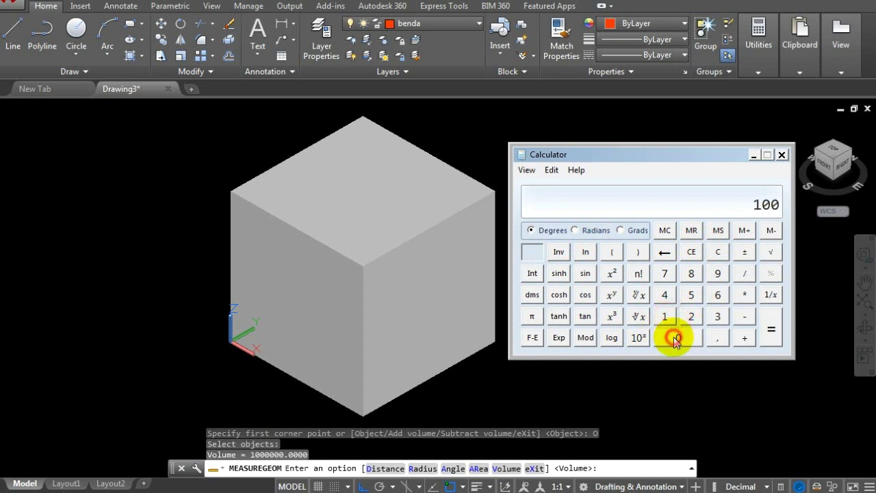
left_click(743, 294)
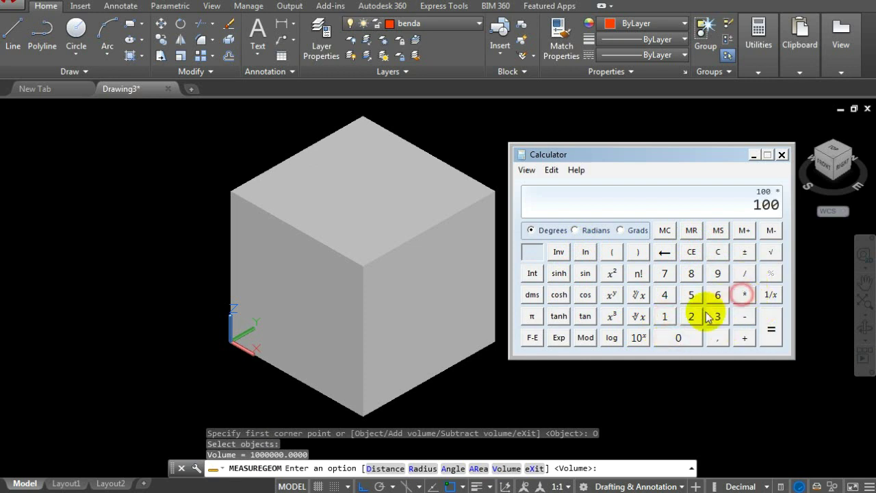
left_click(664, 317)
left_click(677, 336)
left_click(676, 336)
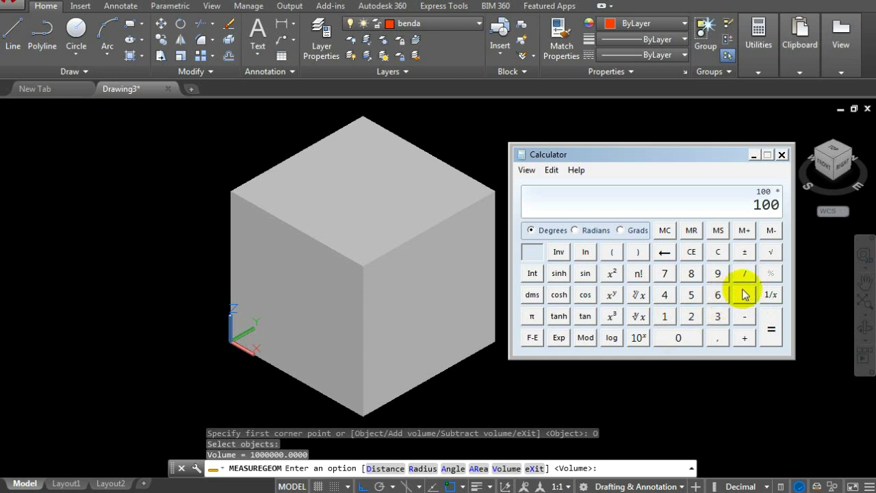
left_click(743, 294)
left_click(663, 317)
left_click(676, 336)
left_click(676, 336)
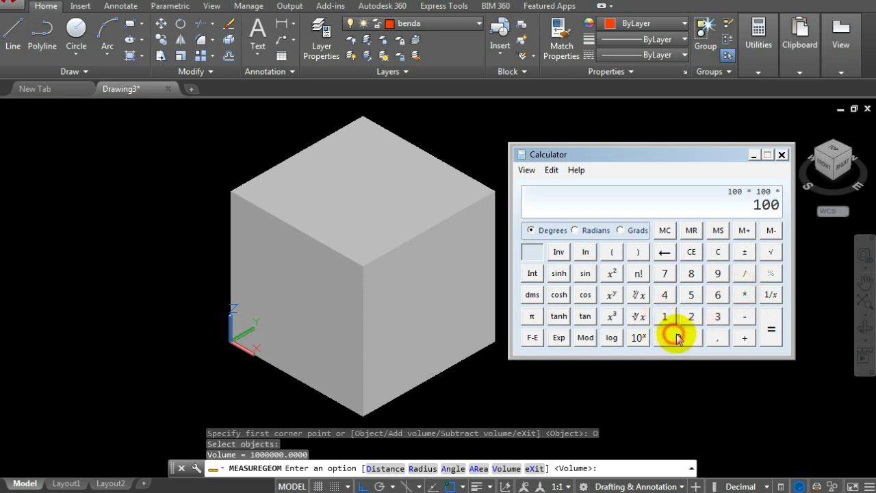
left_click(769, 331)
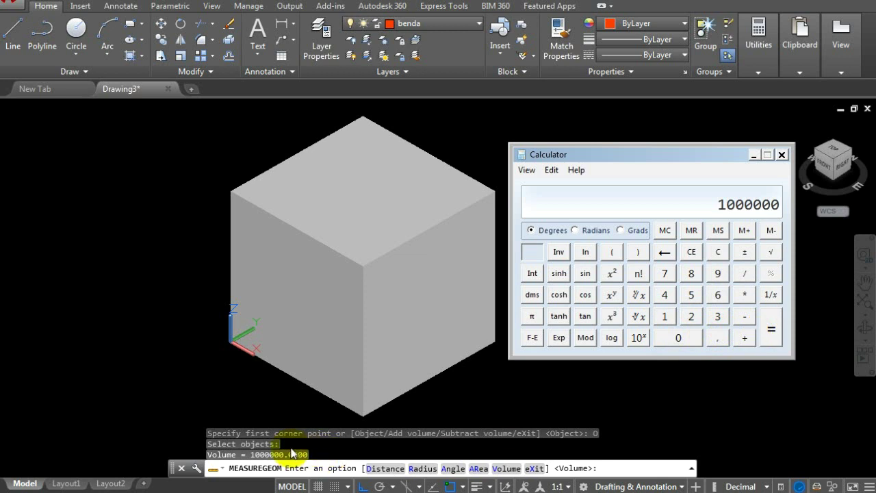
left_click(781, 154)
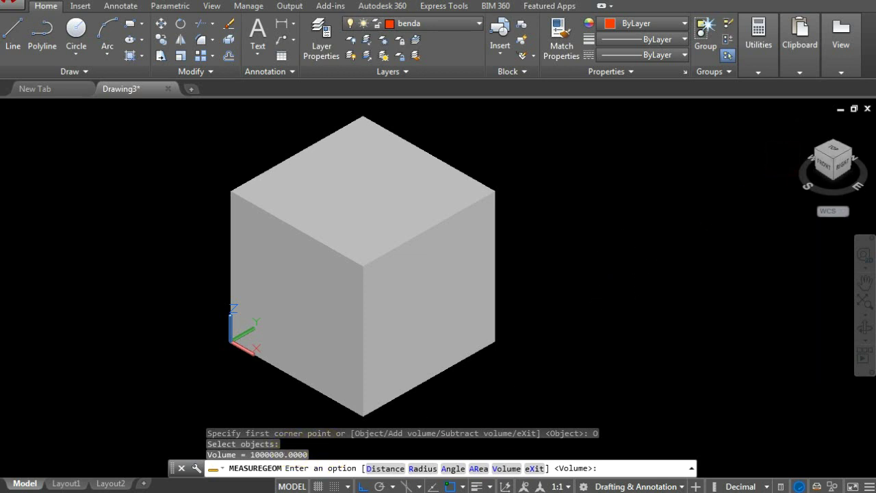
key("Escape")
Run MASSPROP on the cube, confirm volume 1000000, and decline writing results to a file.
type("mas")
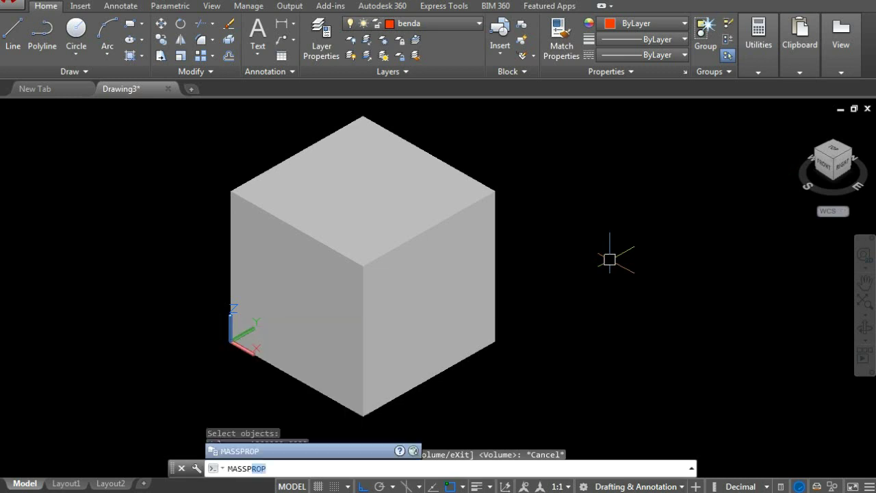
key("Return")
left_click(479, 257)
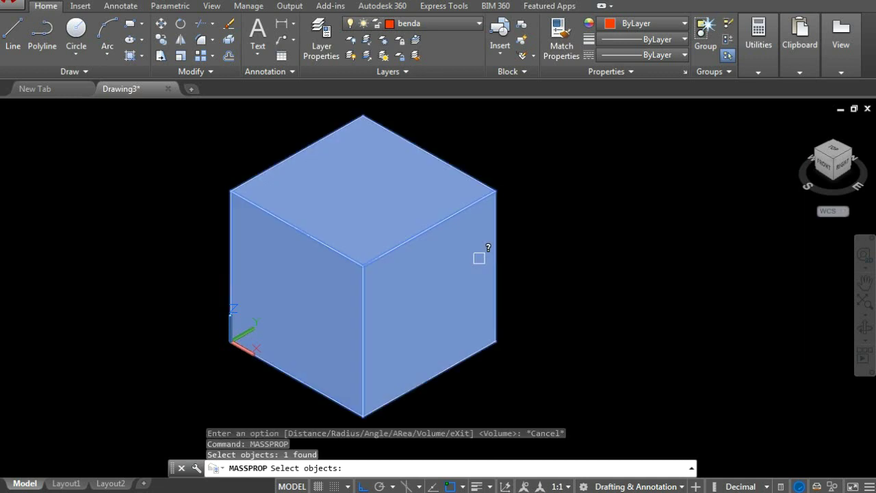
key("Return")
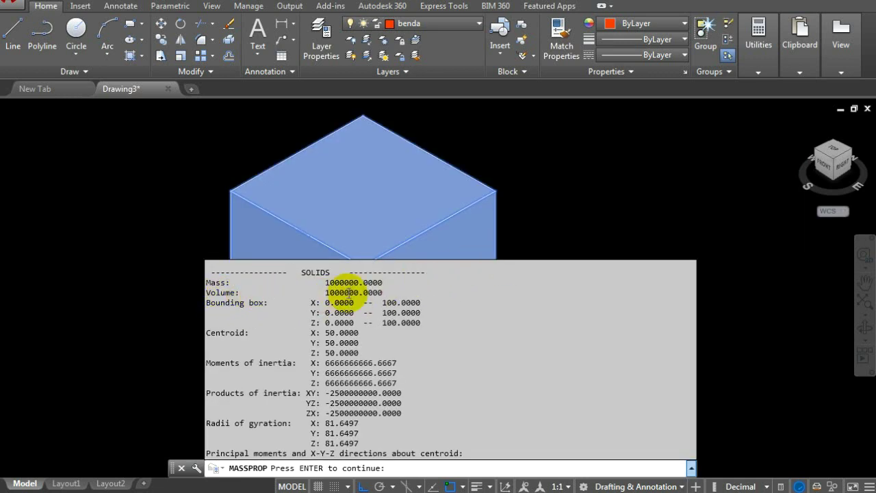
key("Return")
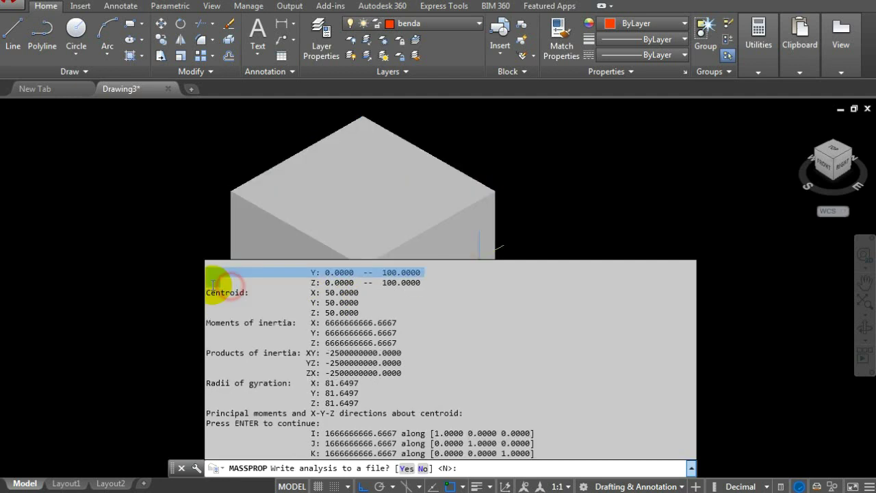
scroll(254, 289, "up", 2)
scroll(253, 289, "down", 3)
left_click(370, 301)
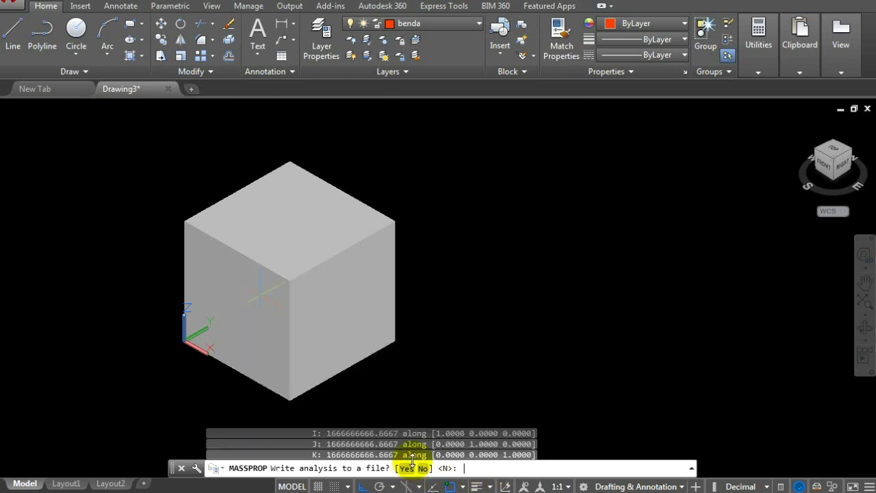
key("Return")
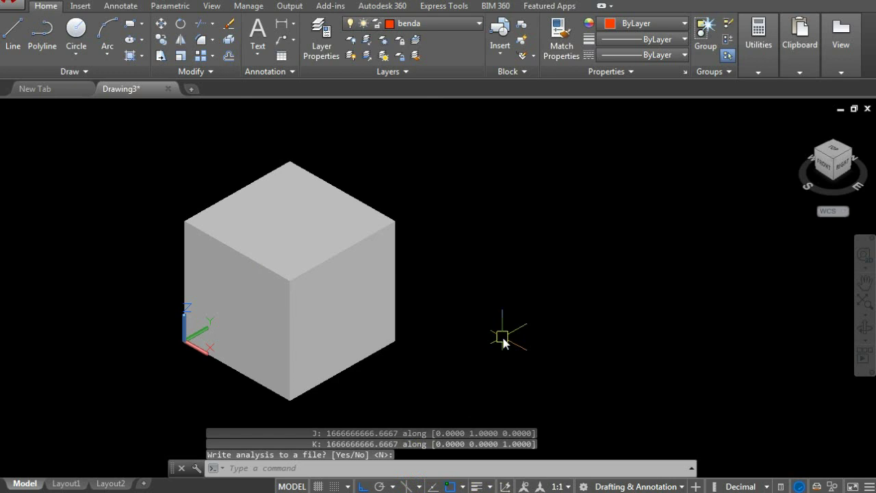
Pan the cube toward the centre of the viewport.
scroll(563, 329, "down", 2)
scroll(414, 295, "up", 3)
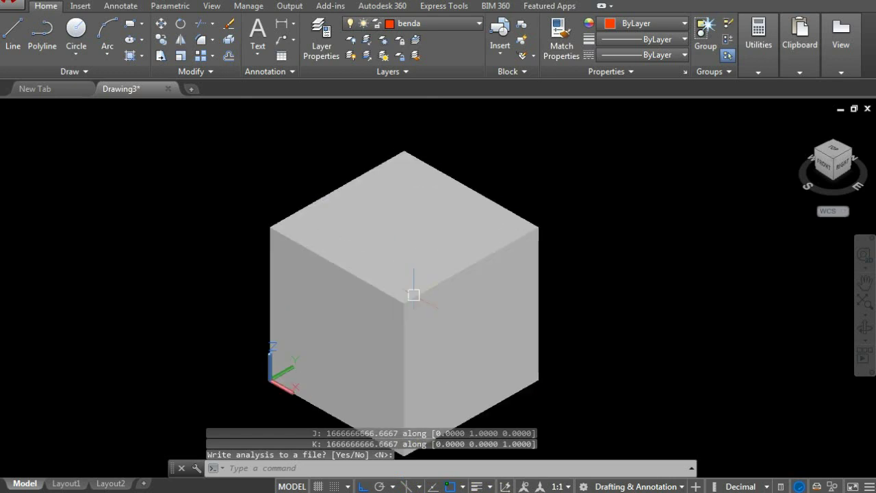
middle_click_drag(413, 295, 459, 296)
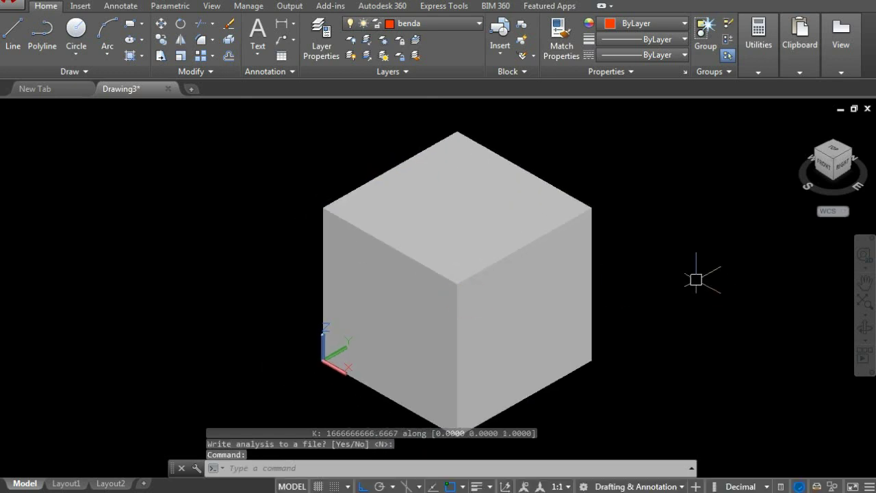